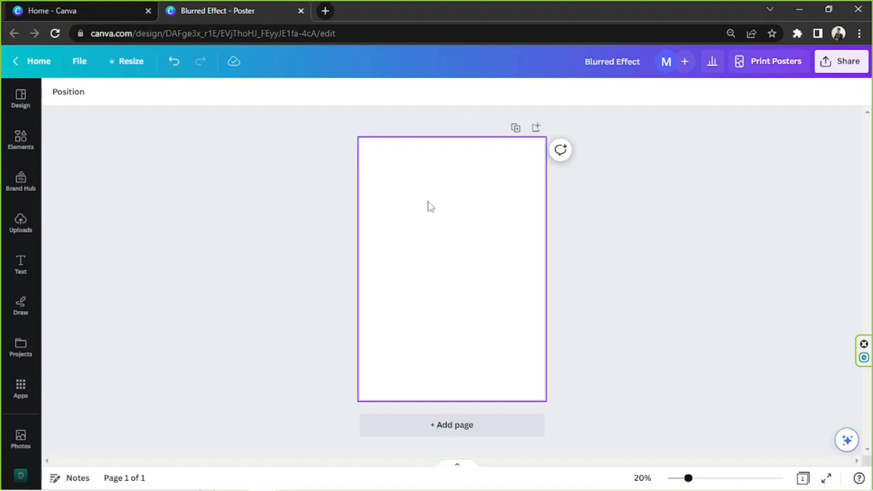
Search the elements library for cute.
click(21, 143)
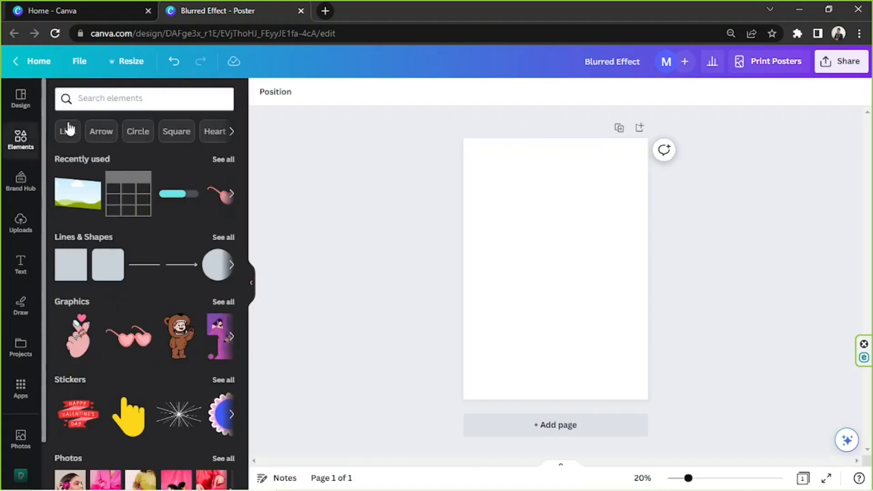
click(121, 104)
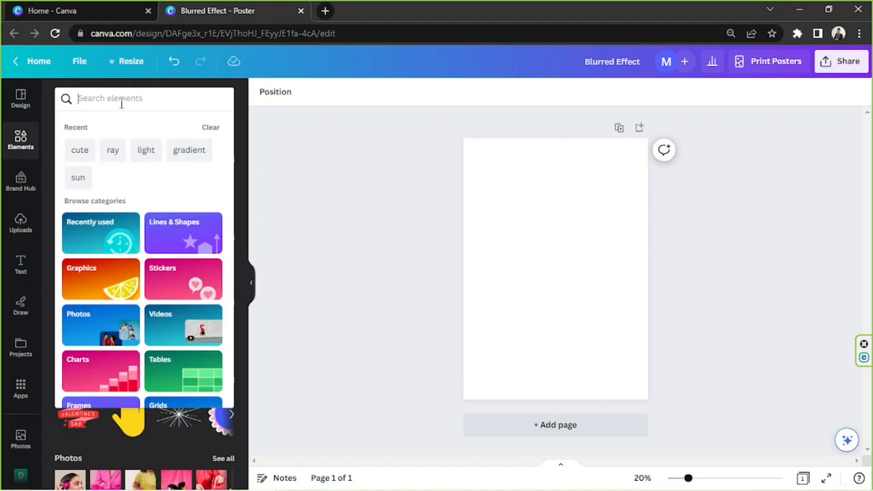
text(cute)
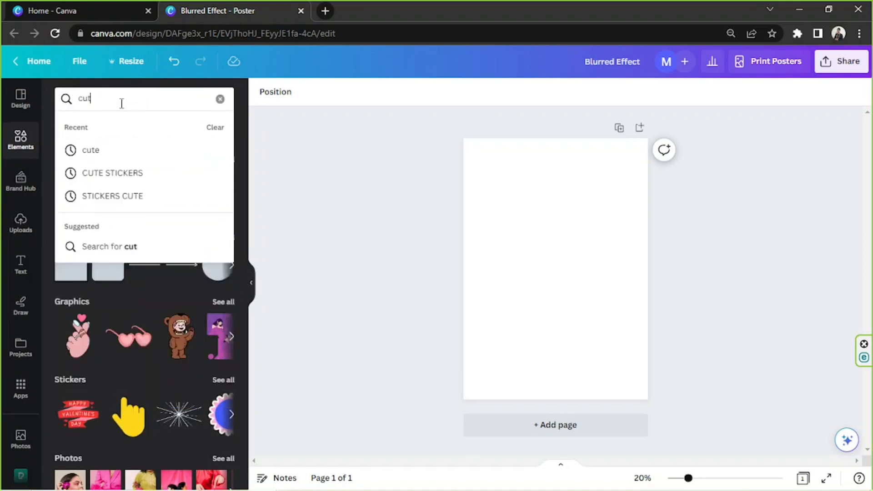
key(Return)
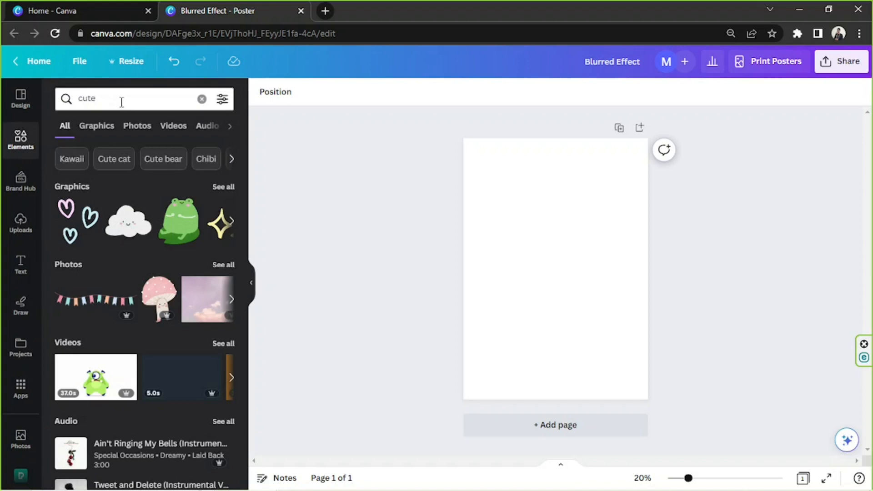
Add the pastel rainbow graphic from the cute graphics results to the page and enlarge it.
click(131, 129)
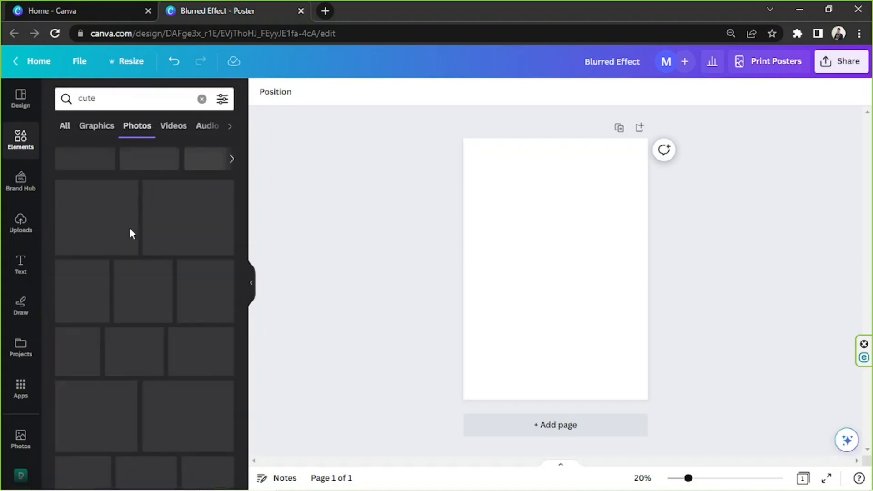
scroll(162, 268, down, 3)
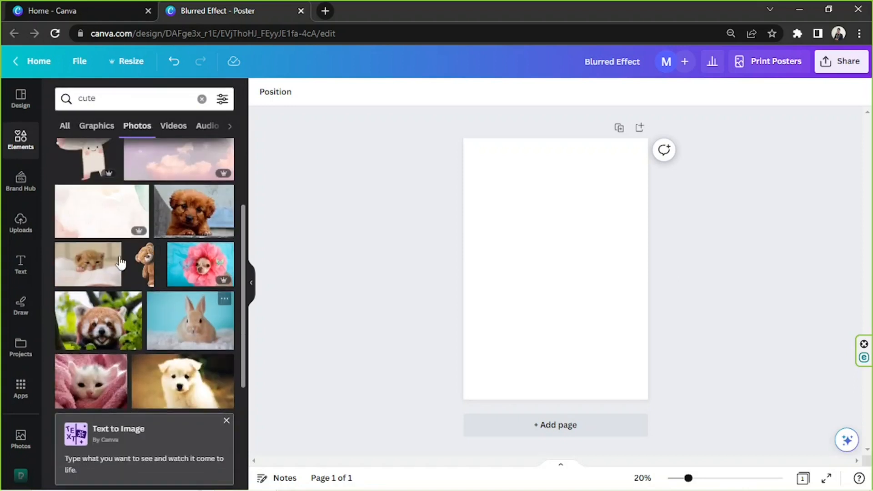
click(100, 125)
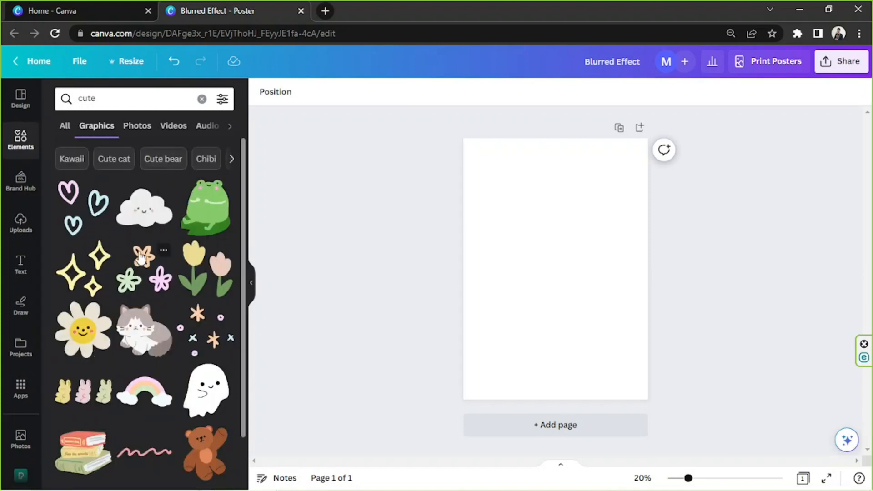
scroll(142, 262, down, 1)
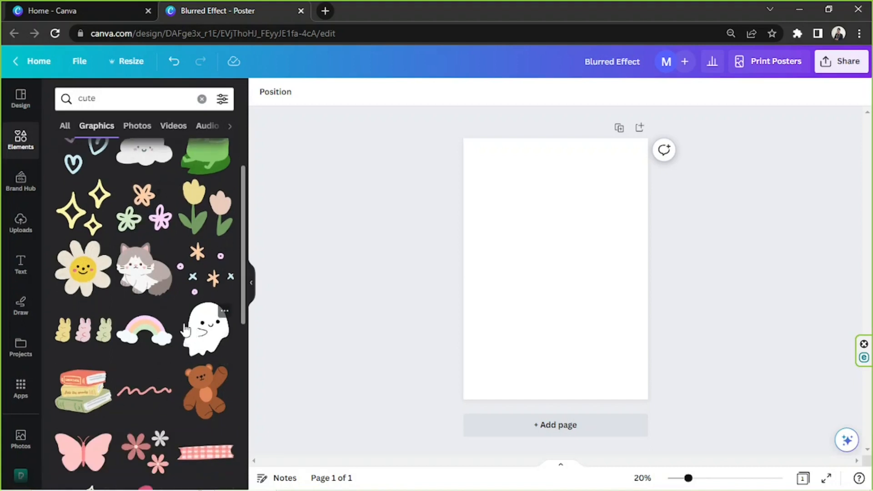
scroll(191, 331, down, 2)
click(137, 217)
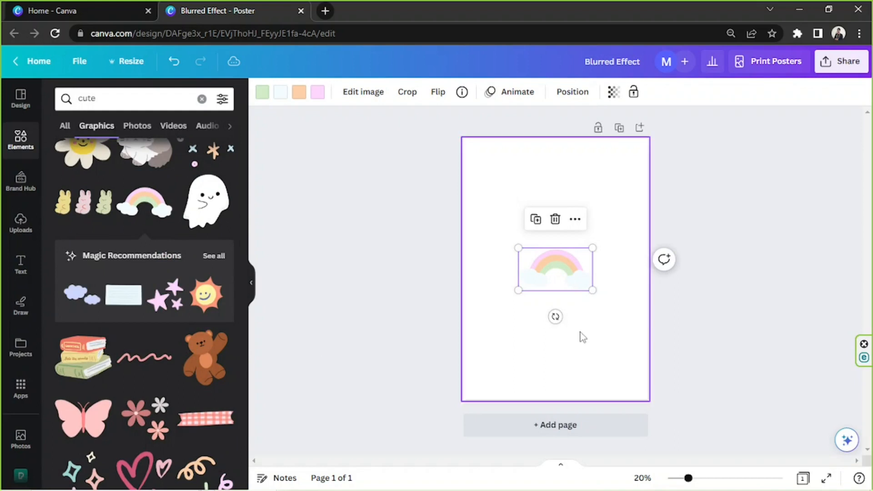
drag(592, 290, 563, 275)
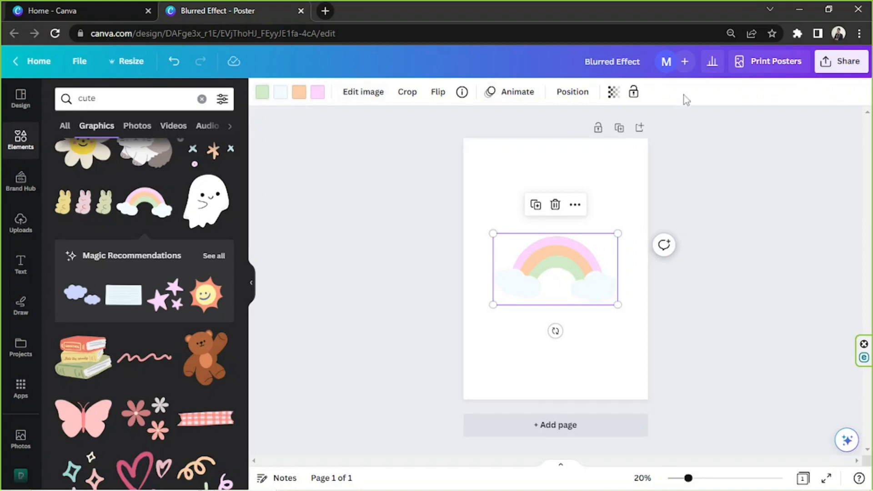
Recolor the rainbow's green band to #8FD67A with the custom color picker.
click(262, 96)
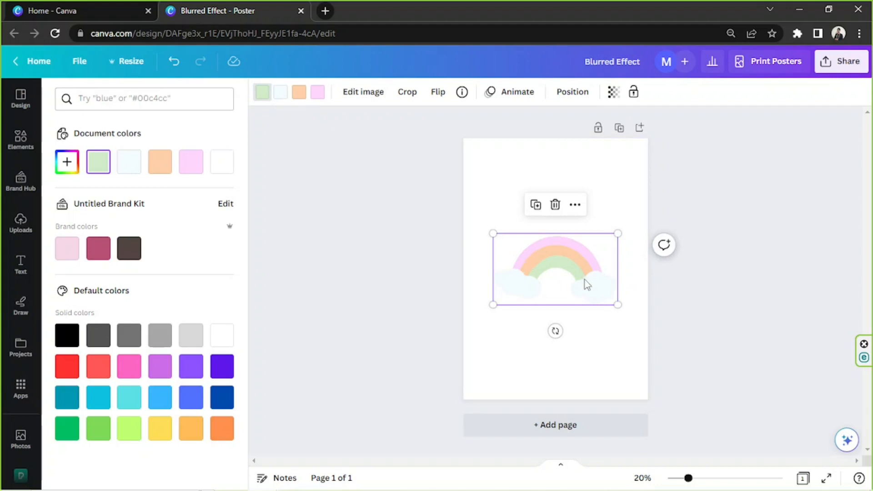
click(67, 161)
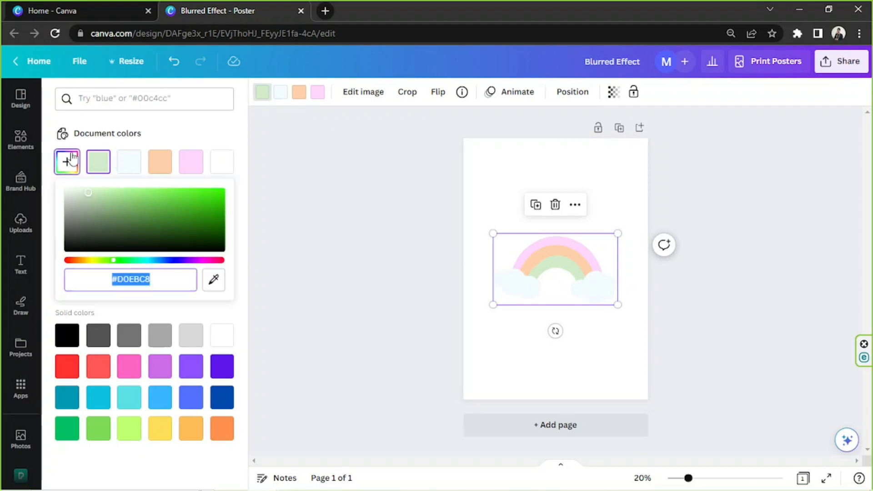
click(98, 200)
drag(102, 200, 134, 198)
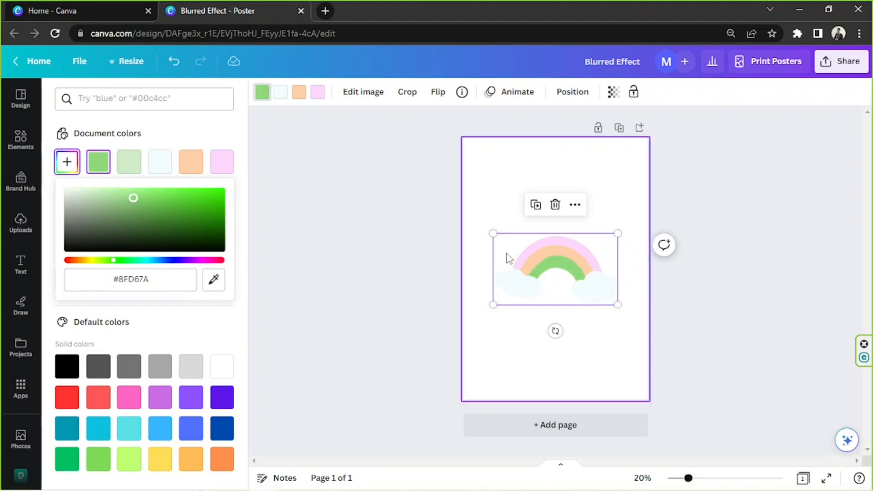
Recolor the rainbow's clouds light gray and its orange band to #FFAF6A.
click(278, 95)
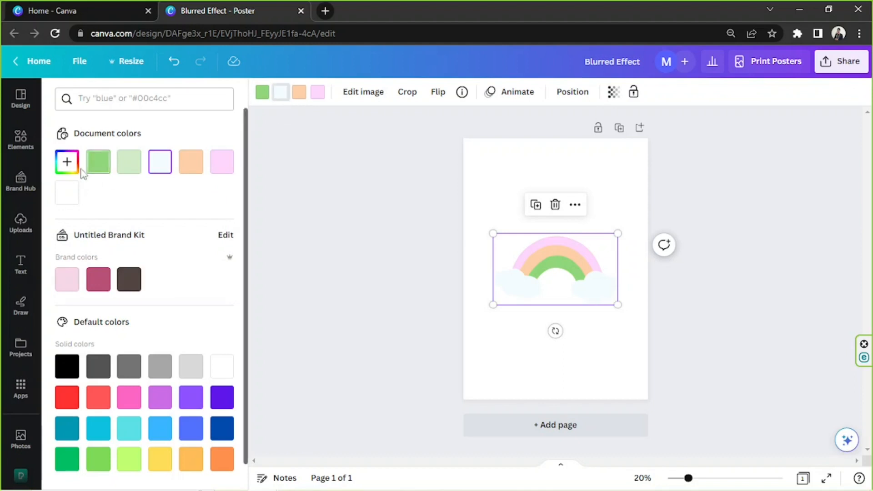
click(189, 369)
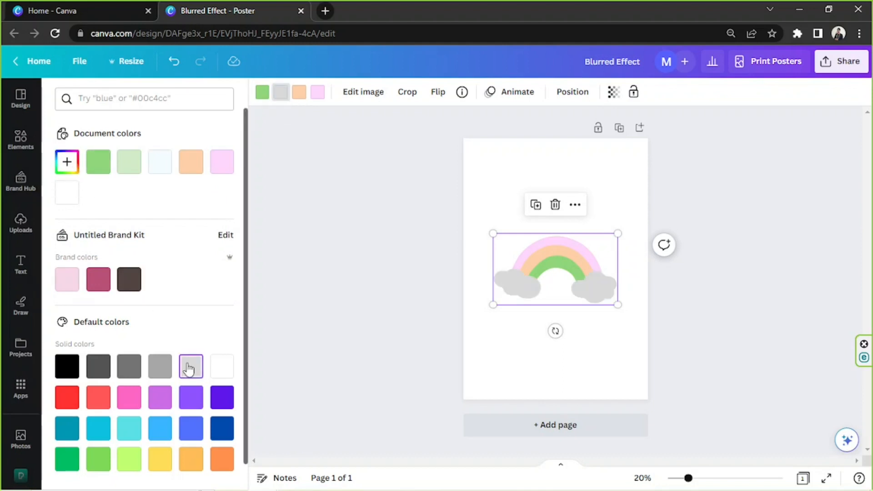
click(296, 97)
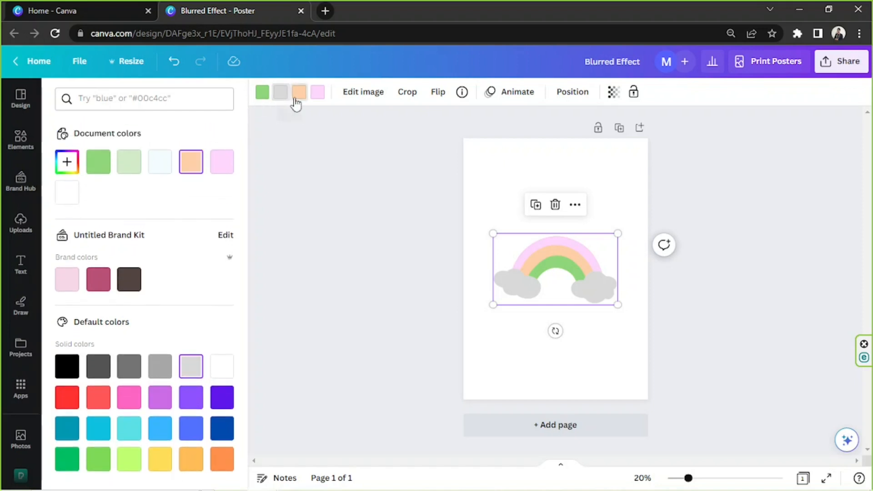
click(68, 163)
mouse_move(128, 203)
mouse_down()
mouse_move(142, 186)
mouse_move(176, 185)
mouse_move(181, 176)
mouse_move(161, 156)
mouse_up()
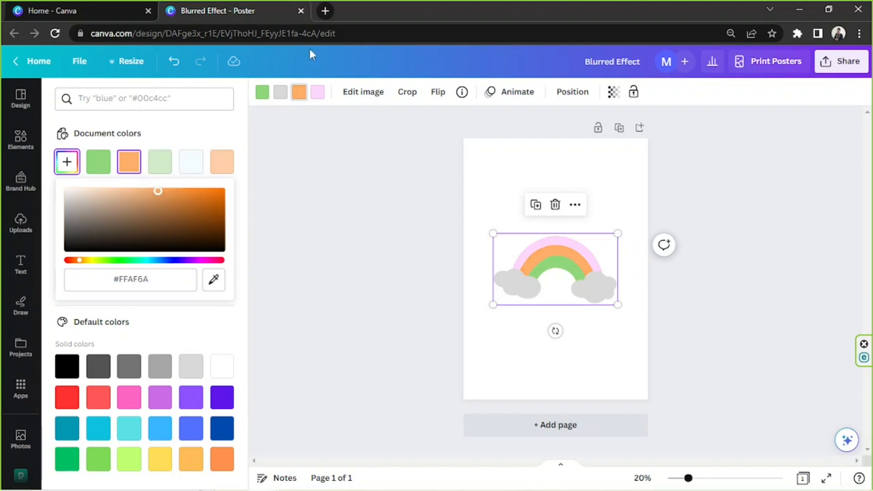
Recolor the rainbow's pink band to #FF5CFF.
click(321, 92)
click(68, 161)
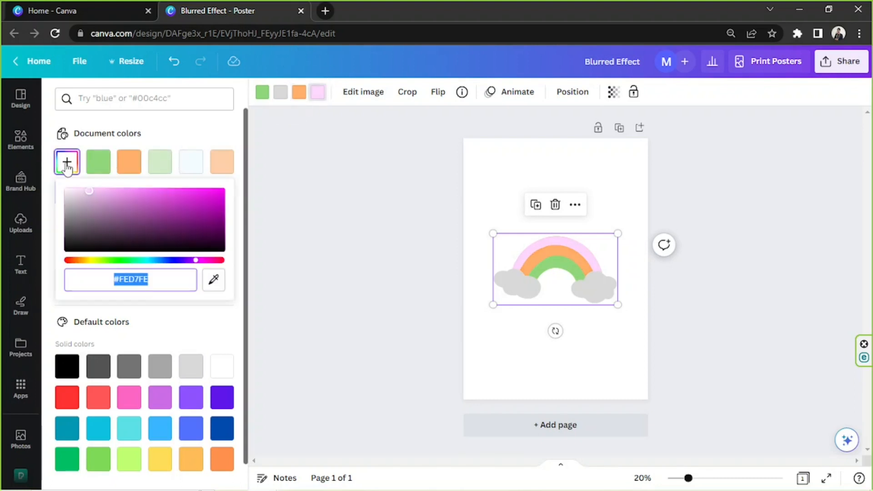
drag(140, 196, 167, 190)
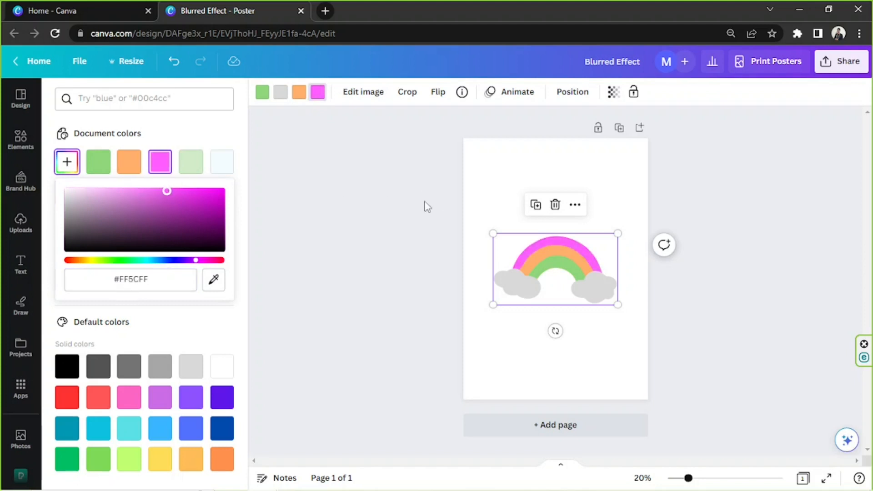
Delete the rainbow graphic from the page.
click(490, 234)
click(511, 240)
drag(493, 234, 463, 202)
mouse_move(566, 266)
mouse_down()
mouse_move(589, 260)
mouse_move(575, 266)
mouse_move(582, 268)
mouse_up()
key(Delete)
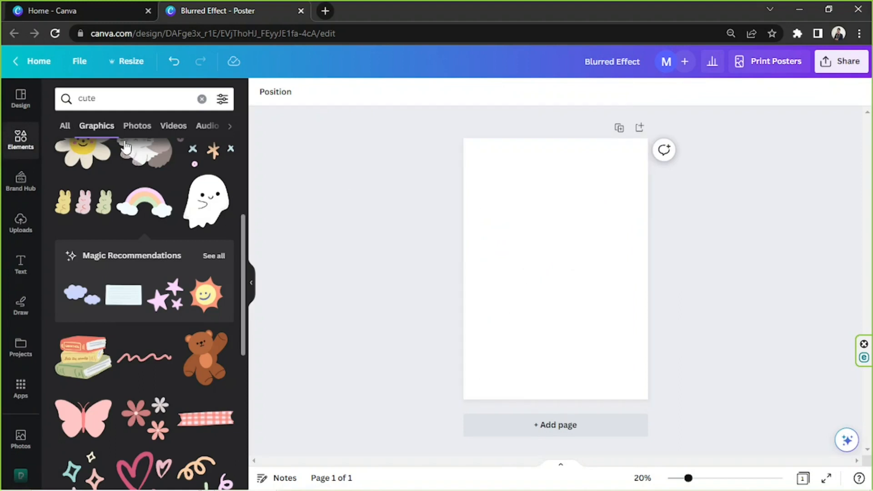
Add the stack of books graphic from the cute graphics results to the page.
scroll(119, 215, down, 1)
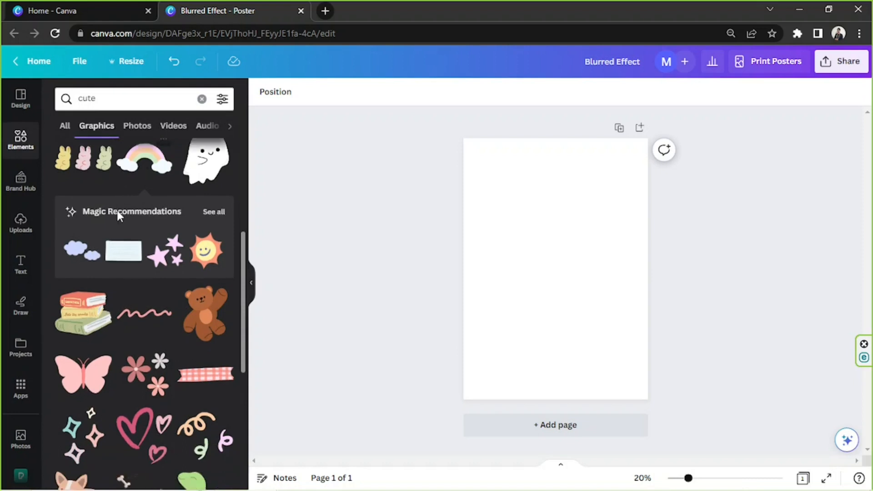
scroll(117, 213, down, 2)
click(78, 224)
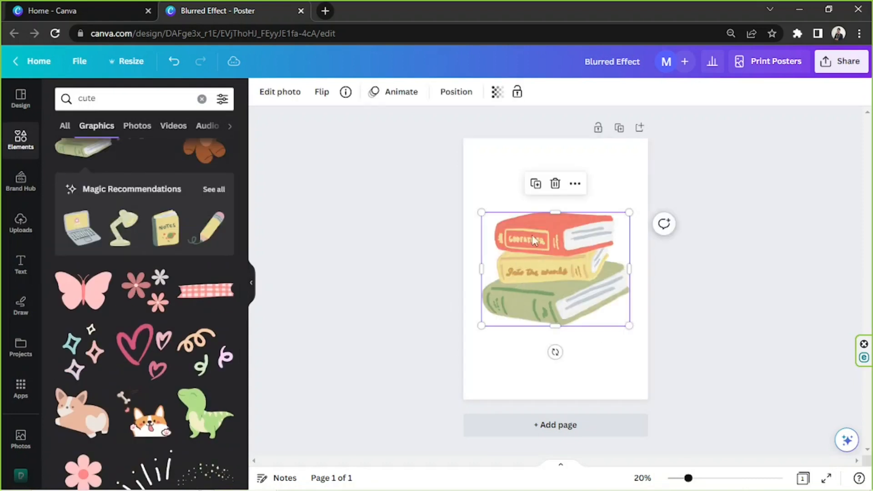
Shrink the books graphic slightly and center it on the page.
drag(627, 326, 604, 304)
drag(561, 244, 575, 257)
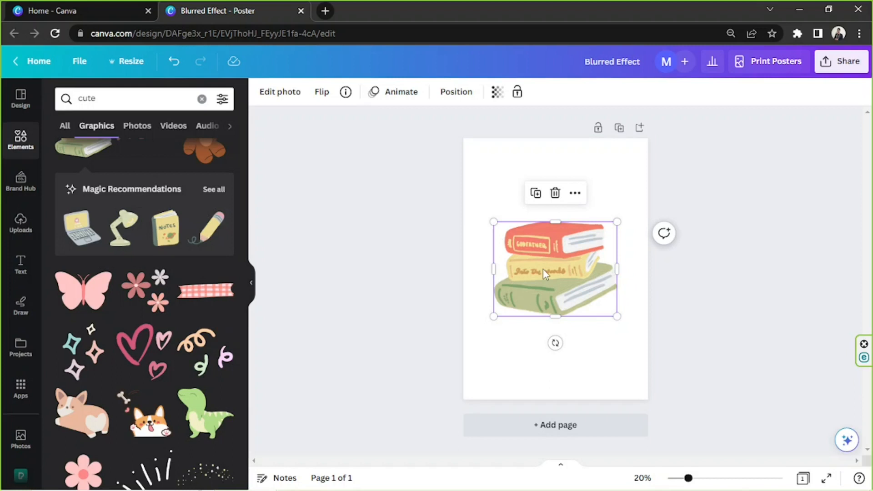
mouse_move(543, 269)
mouse_down()
mouse_move(574, 260)
mouse_move(534, 267)
mouse_move(542, 259)
mouse_move(542, 267)
mouse_up()
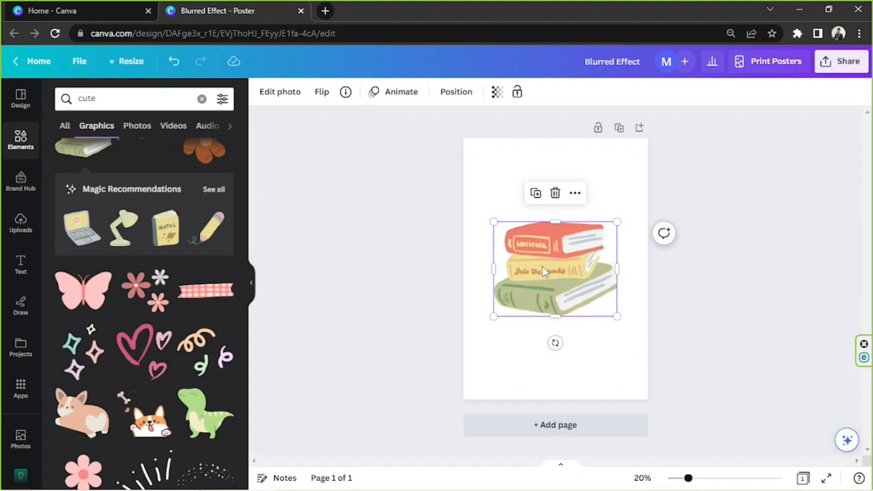
Open the books graphic's photo editor and browse the full list of filters.
click(283, 94)
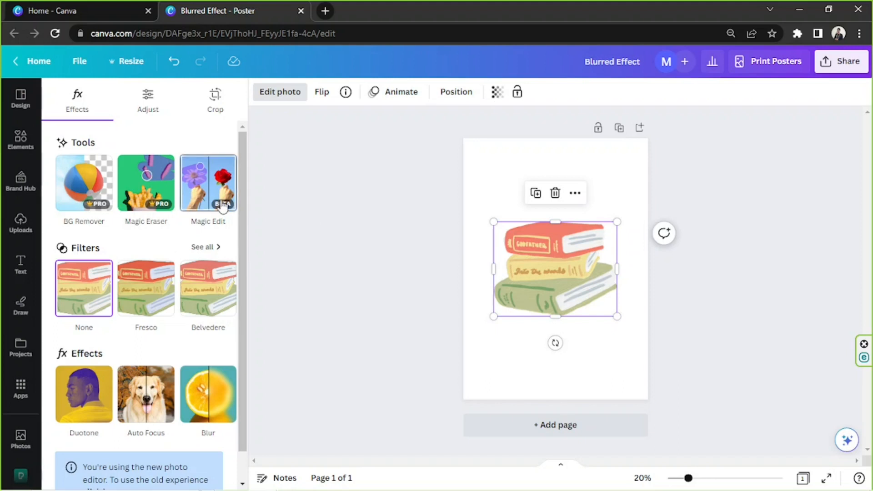
scroll(222, 206, down, 1)
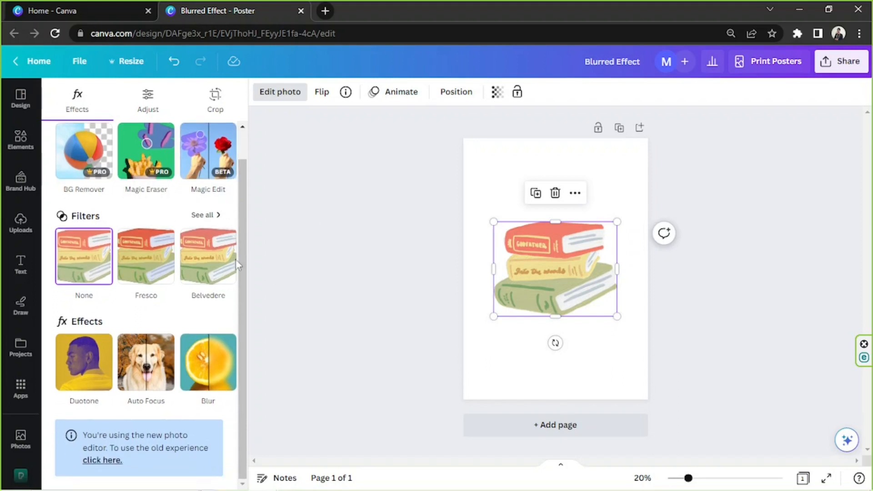
click(202, 216)
scroll(175, 219, down, 5)
scroll(175, 222, down, 3)
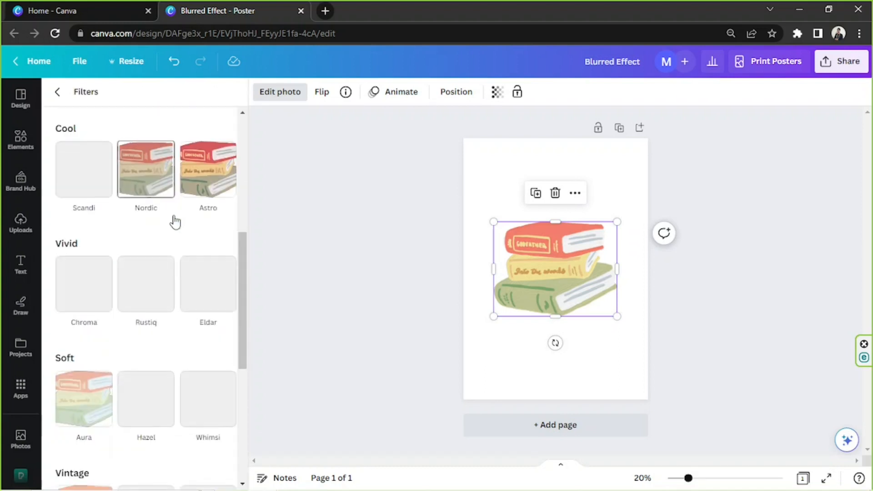
scroll(162, 220, down, 4)
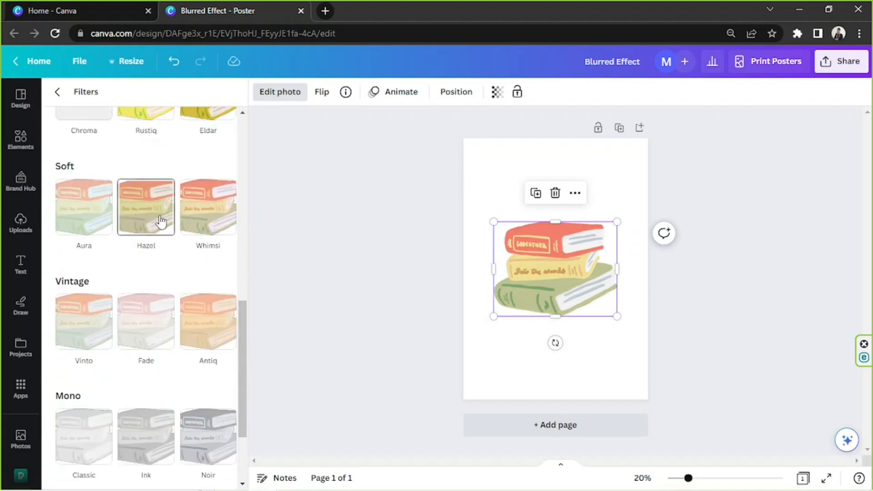
scroll(160, 221, down, 3)
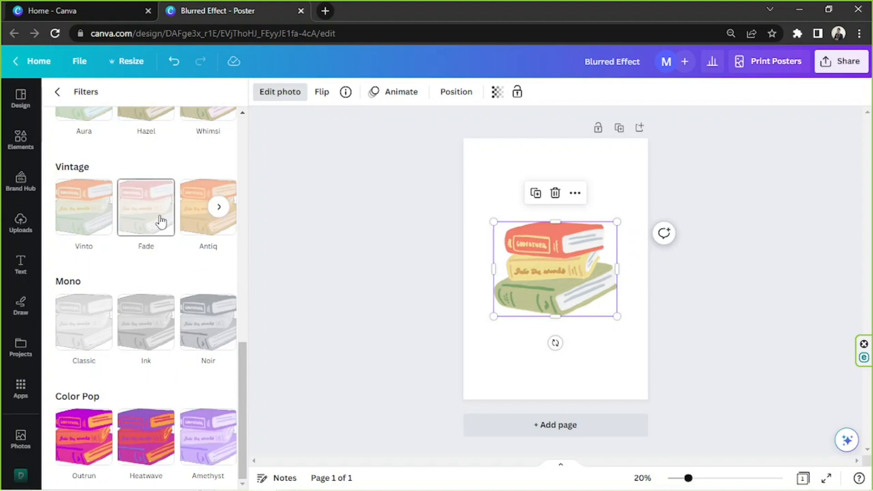
scroll(160, 222, up, 15)
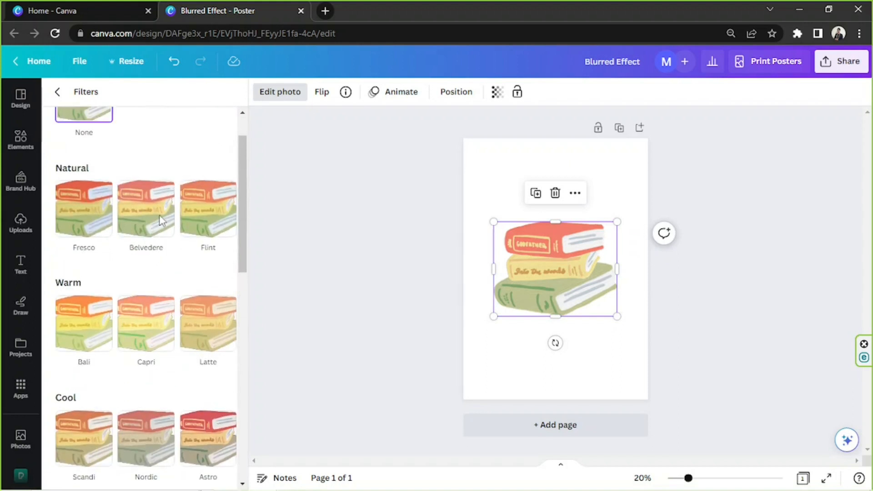
scroll(162, 213, up, 1)
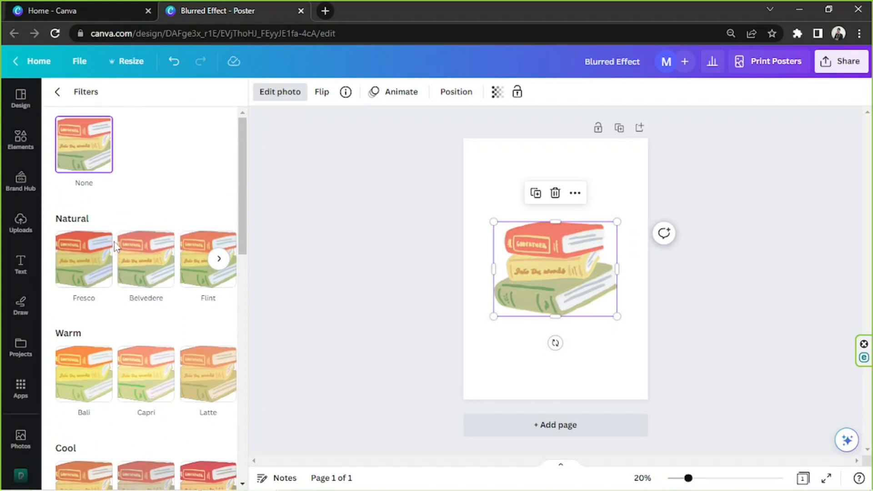
click(58, 92)
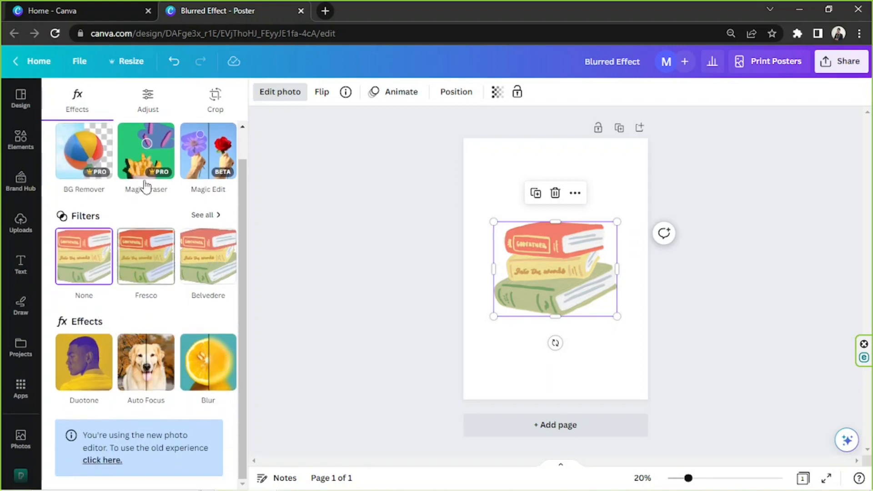
Set the books graphic's white balance temperature to 62 in the Adjust settings.
click(146, 115)
scroll(158, 198, down, 3)
scroll(158, 198, up, 2)
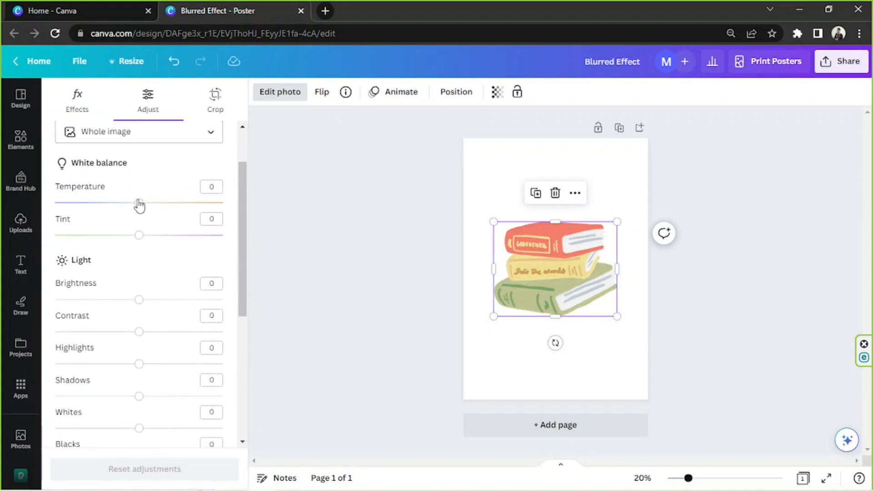
click(191, 203)
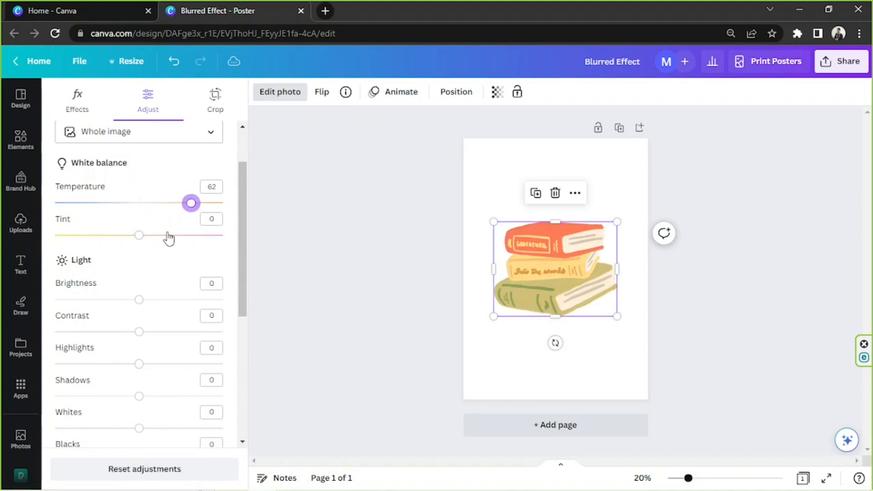
drag(203, 189, 223, 187)
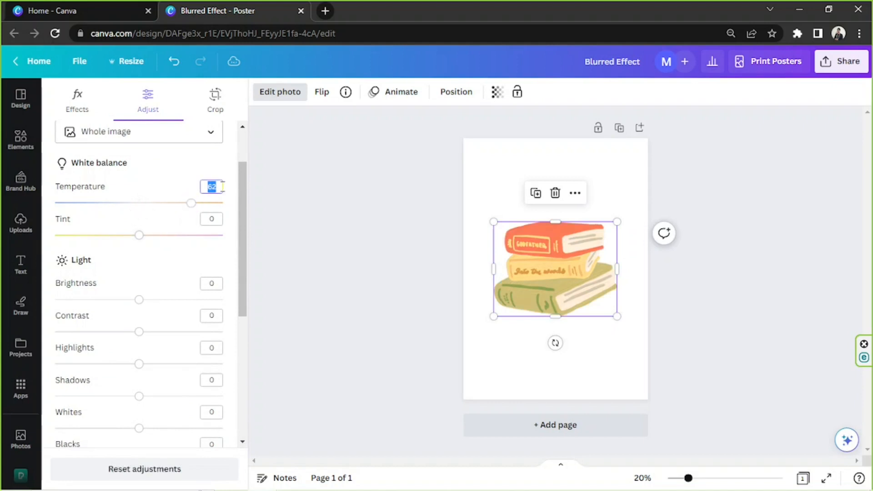
Reset the books graphic's temperature to 0 and scroll through the remaining light, color and texture adjustments.
text(0)
click(149, 222)
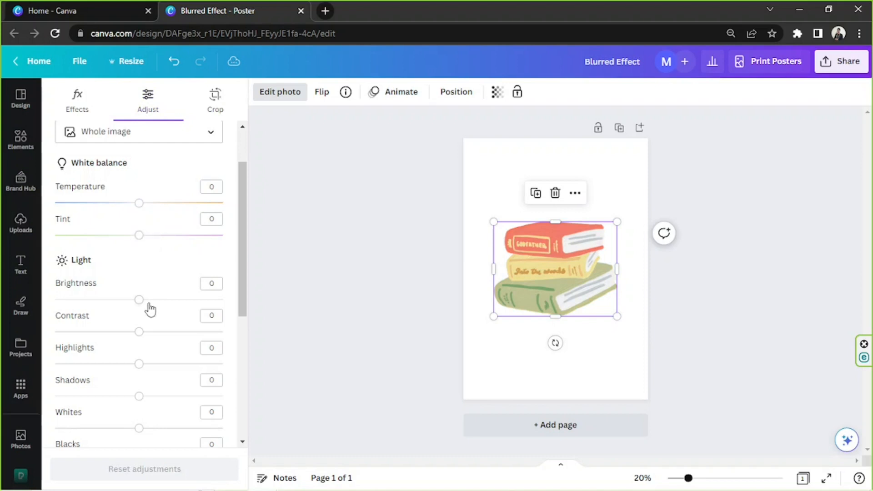
scroll(142, 263, down, 3)
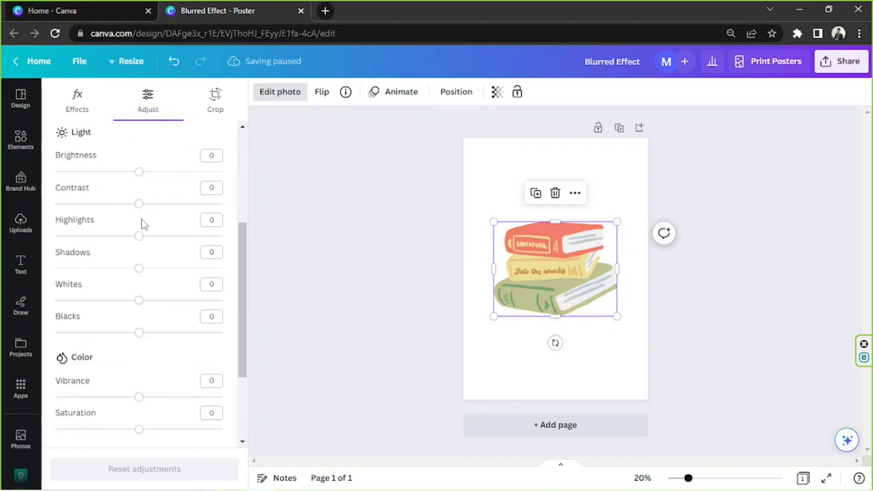
scroll(137, 272, down, 3)
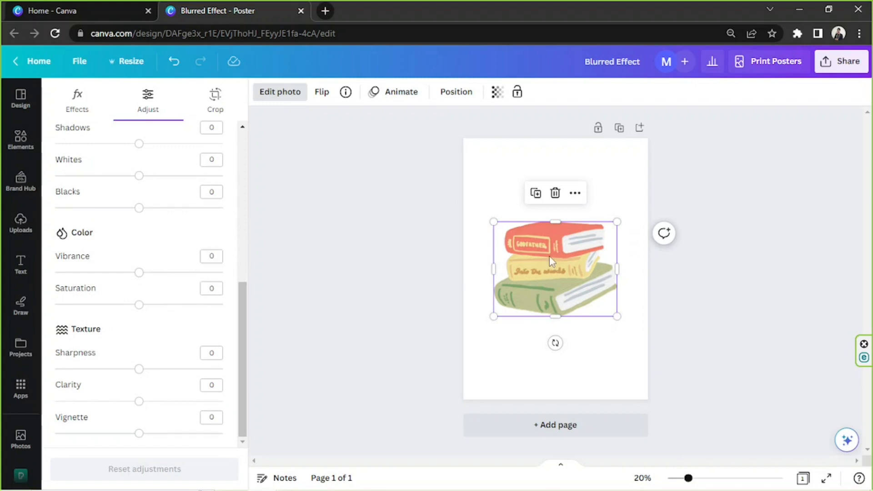
Shrink the books graphic further and move it toward the bottom center of the page.
click(443, 235)
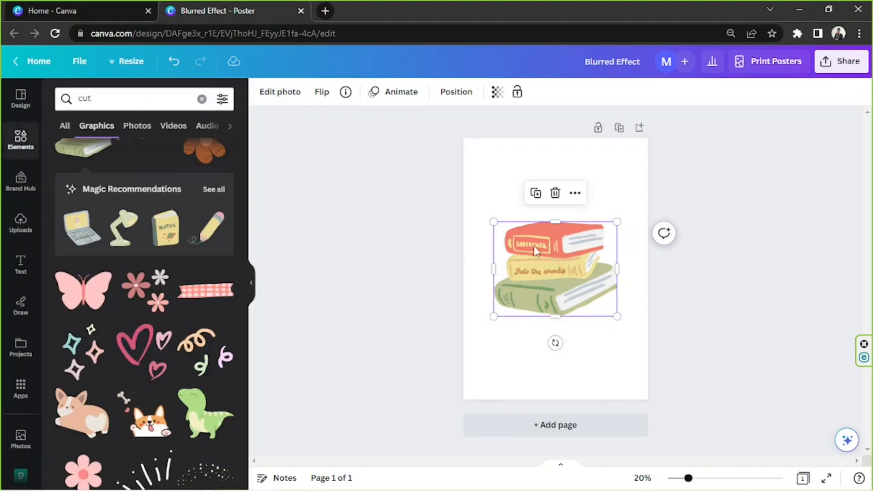
drag(535, 251, 524, 209)
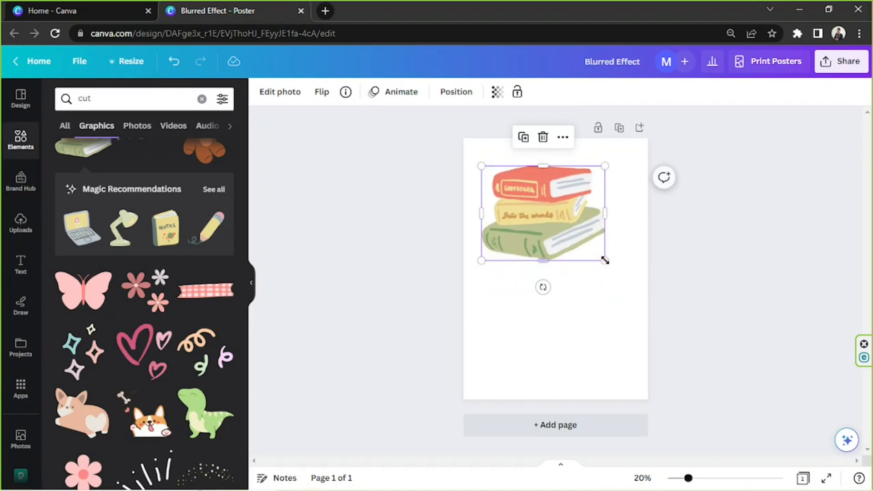
drag(605, 261, 572, 234)
drag(552, 200, 581, 344)
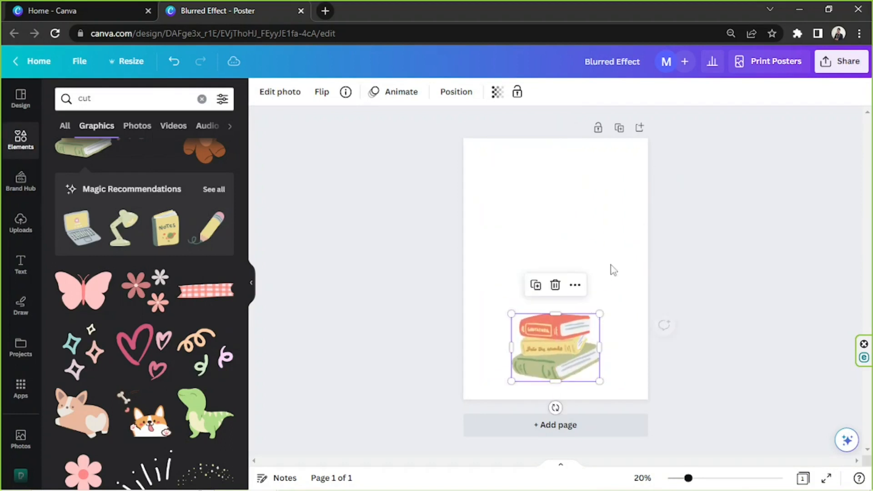
click(622, 228)
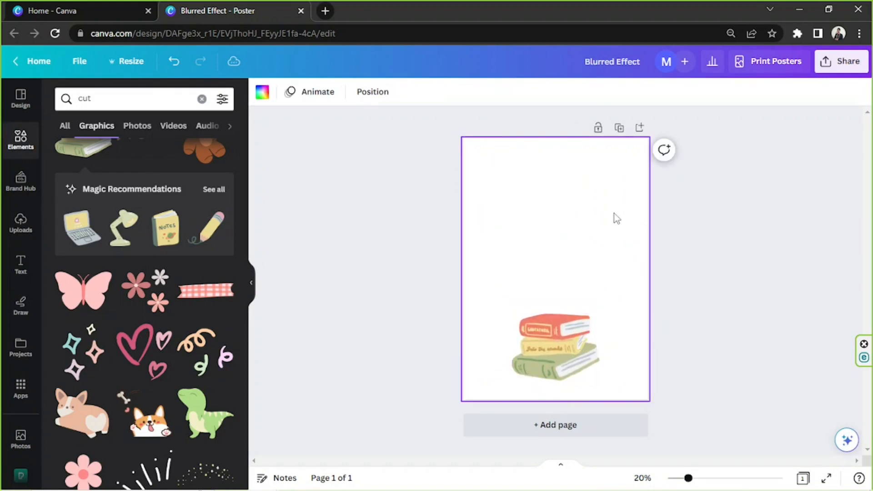
Search the elements for shapes and open the full Lines & Shapes collection.
click(130, 98)
text(shapes)
key(Return)
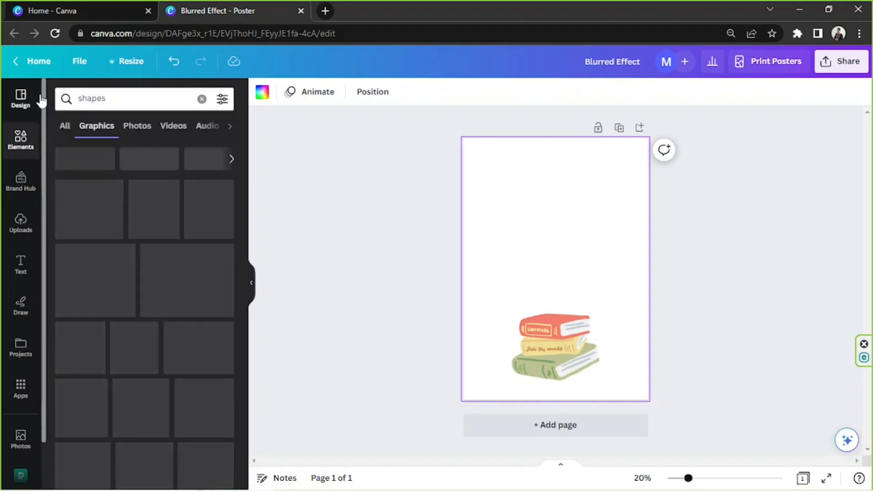
click(63, 125)
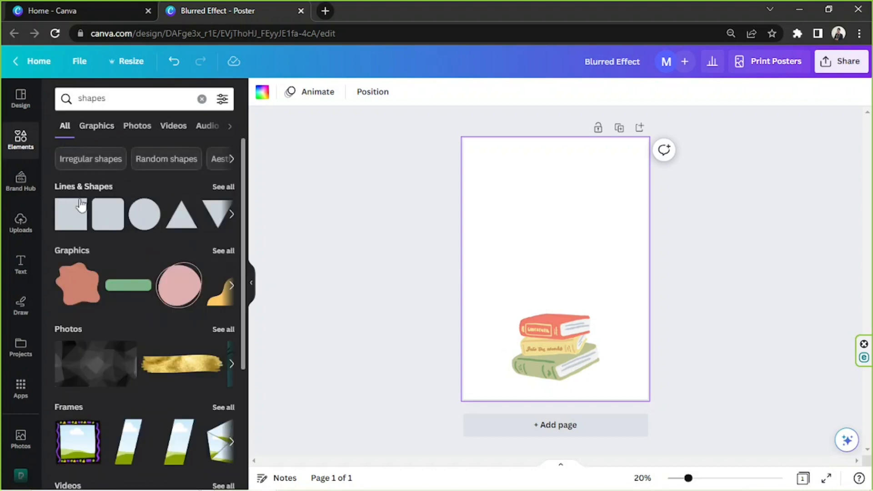
click(222, 186)
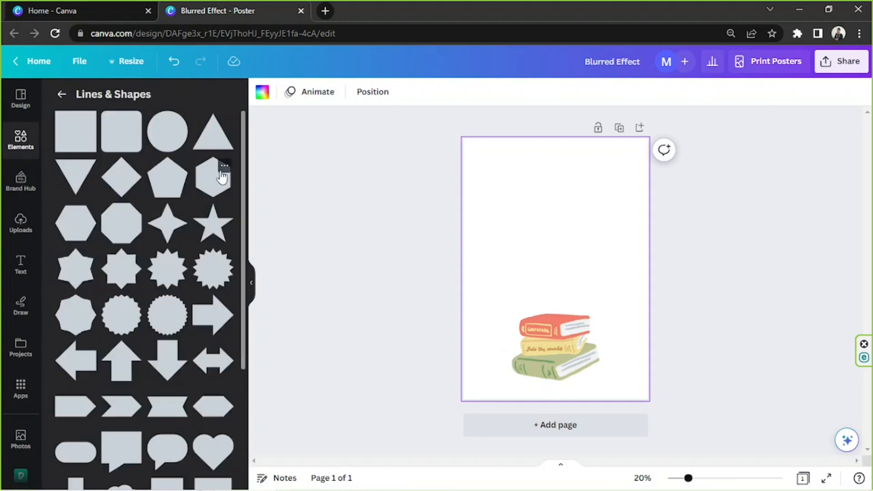
scroll(194, 272, down, 3)
scroll(194, 270, up, 4)
scroll(190, 171, down, 3)
scroll(190, 170, up, 3)
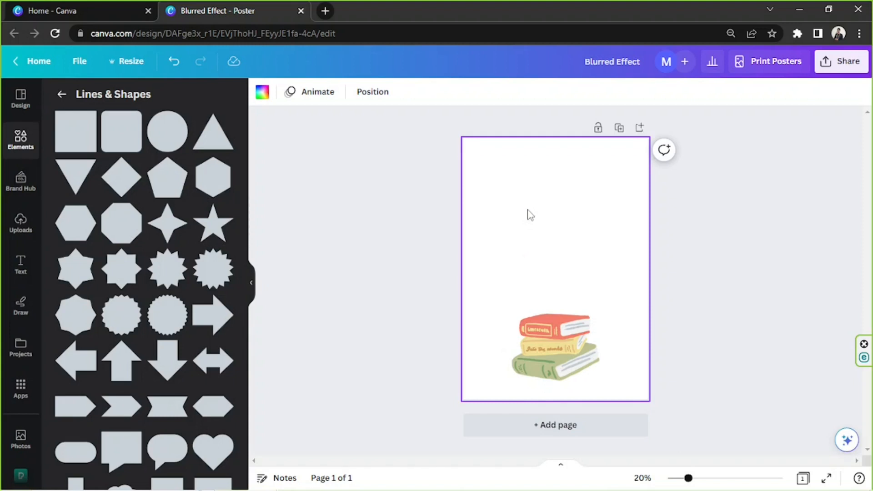
Add a rectangle, widen it, and place it in the page's top-left corner.
key(r)
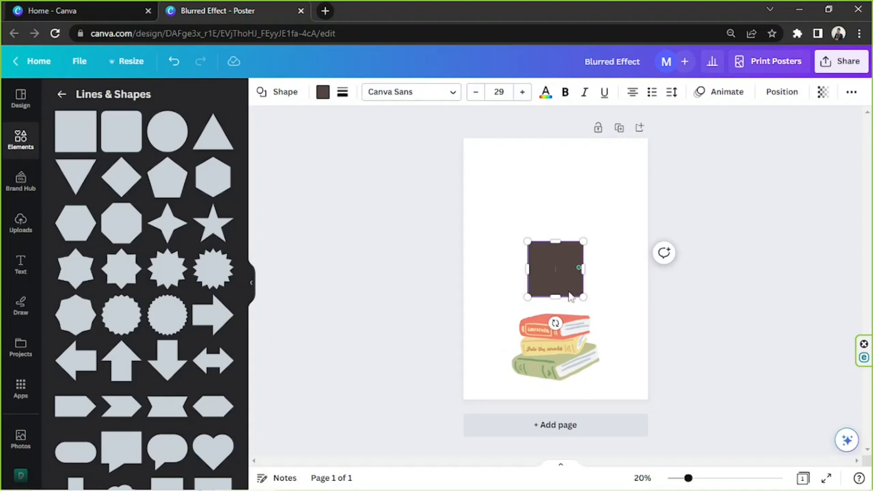
drag(583, 297, 613, 309)
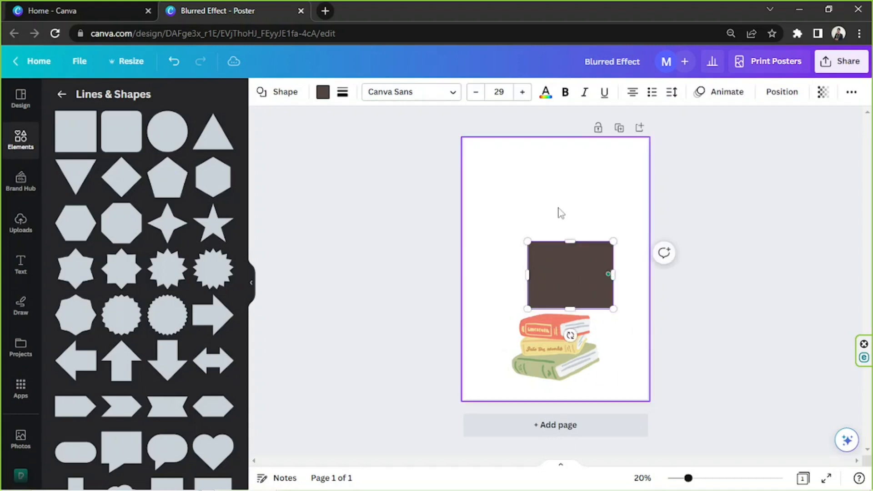
drag(577, 285, 523, 185)
drag(556, 213, 524, 192)
click(589, 214)
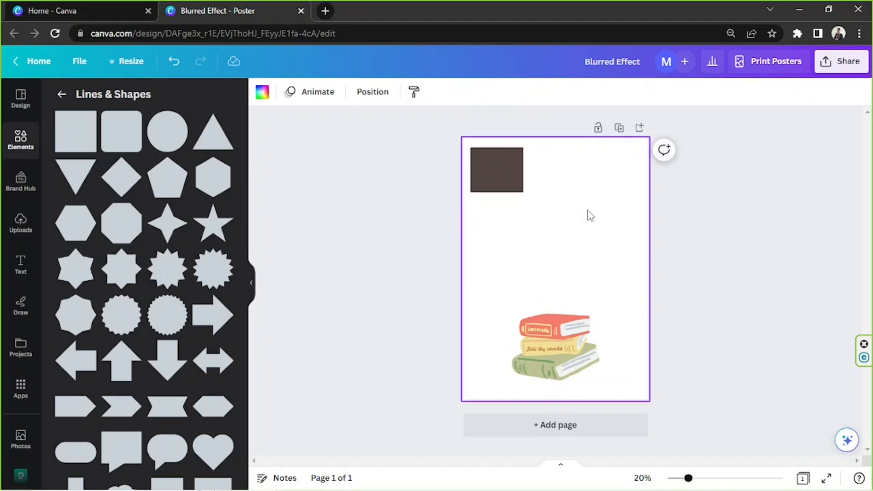
Add a circle beside the rectangle and a horizontal line beneath both shapes.
key(c)
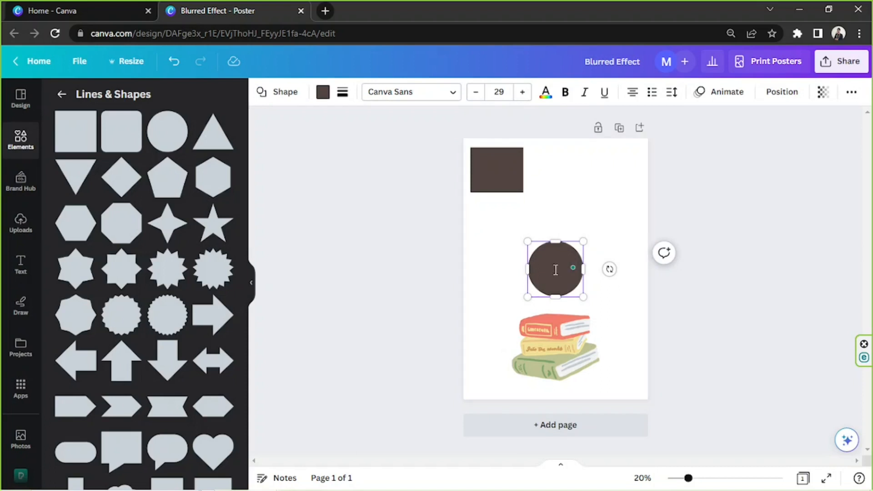
drag(553, 253, 555, 178)
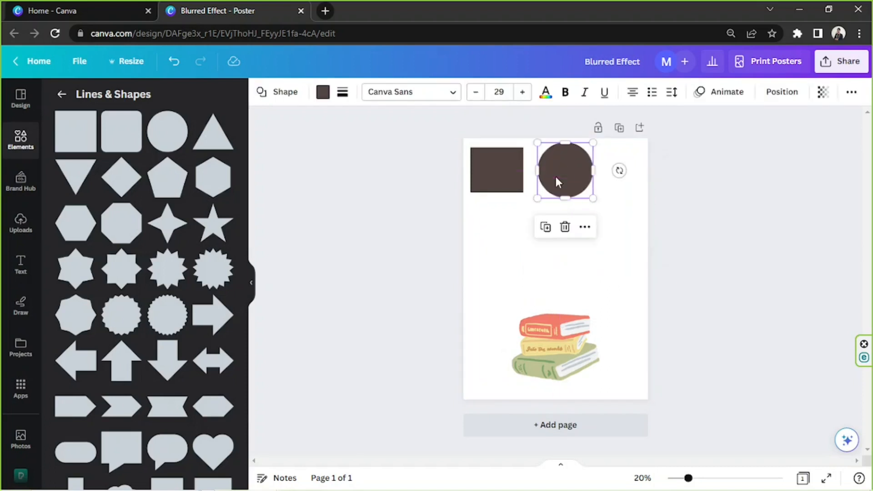
click(571, 251)
click(571, 251)
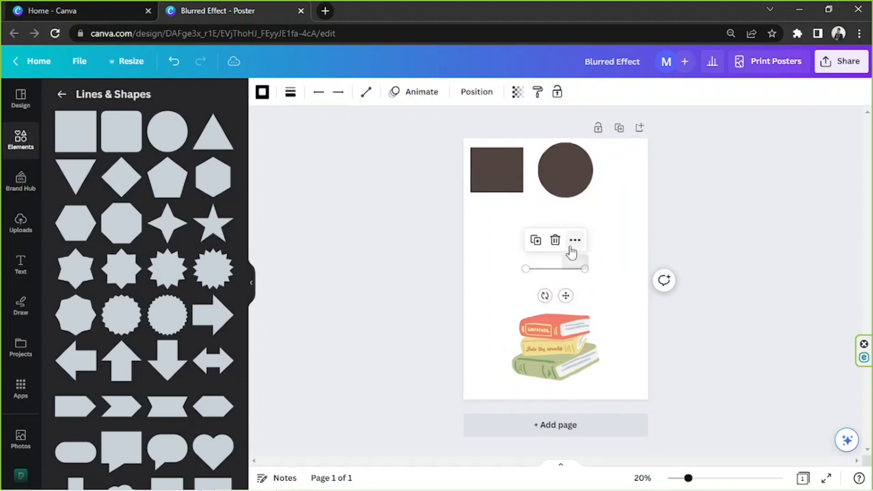
drag(580, 268, 628, 269)
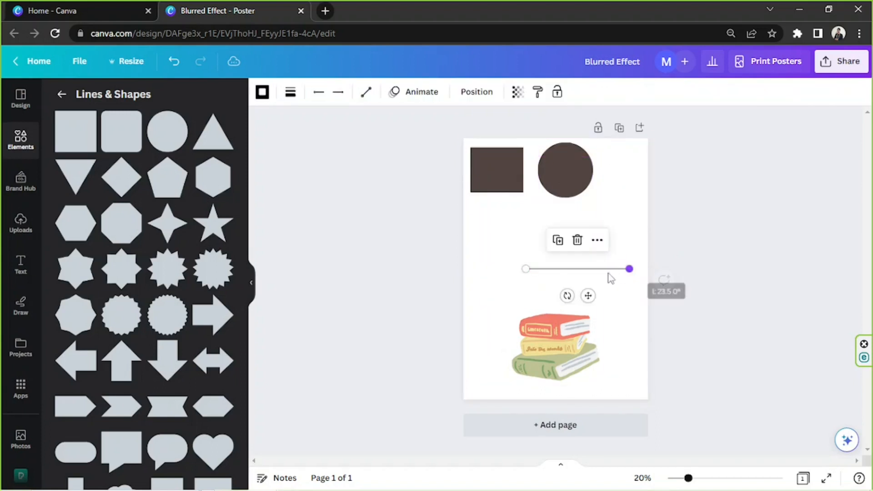
drag(588, 294, 533, 234)
drag(574, 206, 593, 204)
click(768, 182)
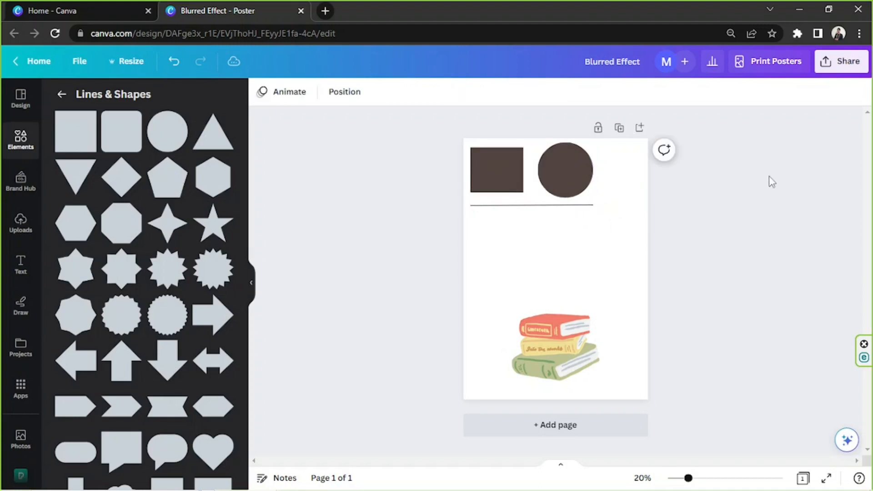
Select the rectangle, circle and line together and delete them.
drag(595, 243, 452, 136)
key(Delete)
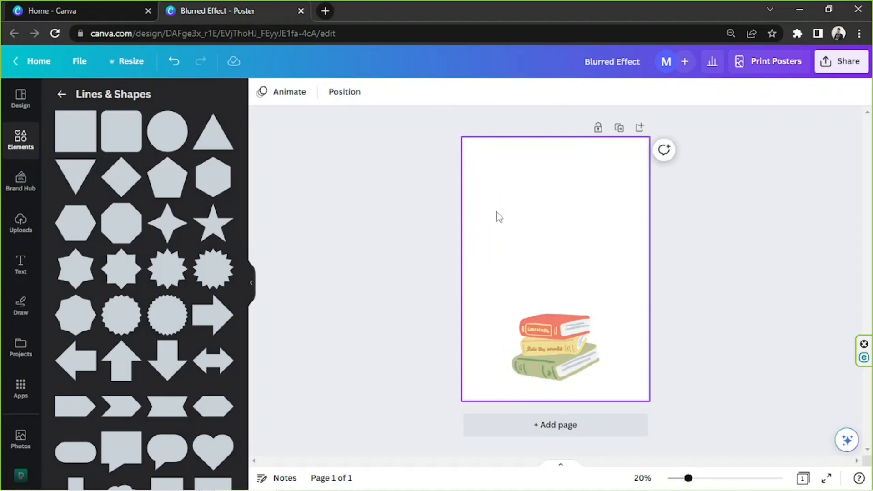
Move the books graphic up to the middle of the page.
drag(540, 335, 539, 250)
click(514, 210)
drag(459, 175, 612, 298)
click(612, 297)
drag(422, 181, 571, 311)
drag(477, 184, 646, 382)
click(337, 276)
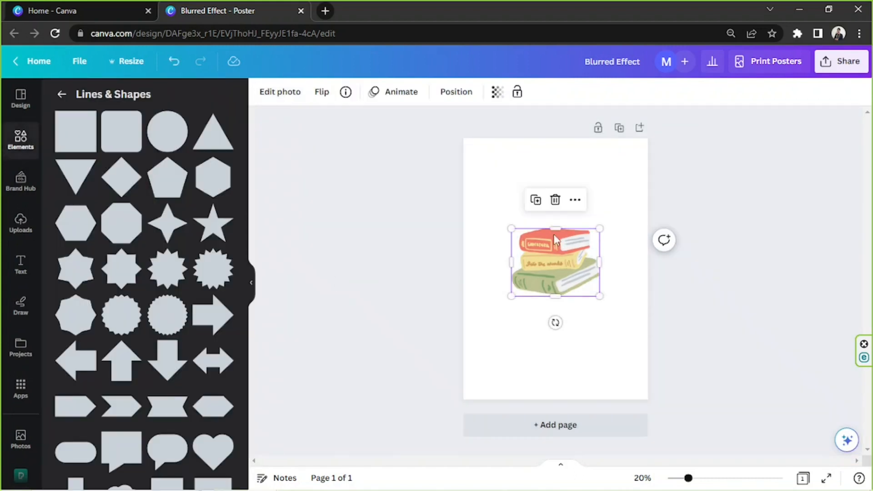
click(468, 205)
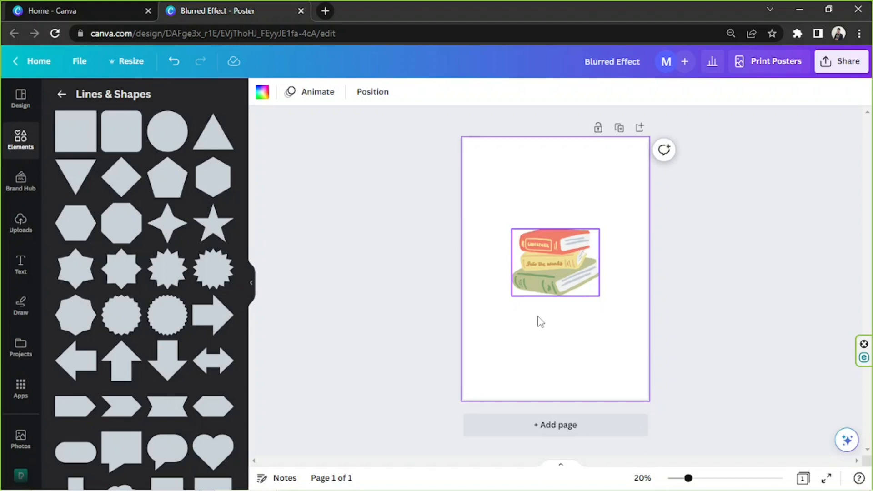
Lock the books graphic and try dragging it to different spots on the page.
click(549, 275)
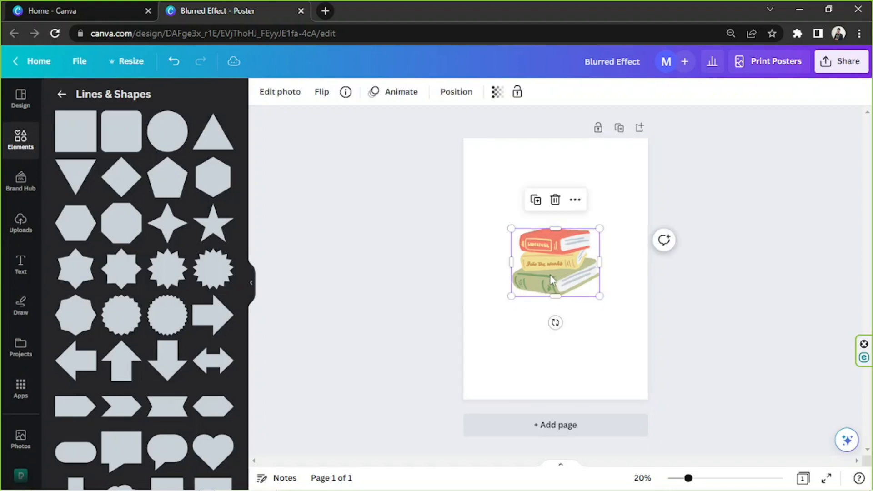
click(576, 201)
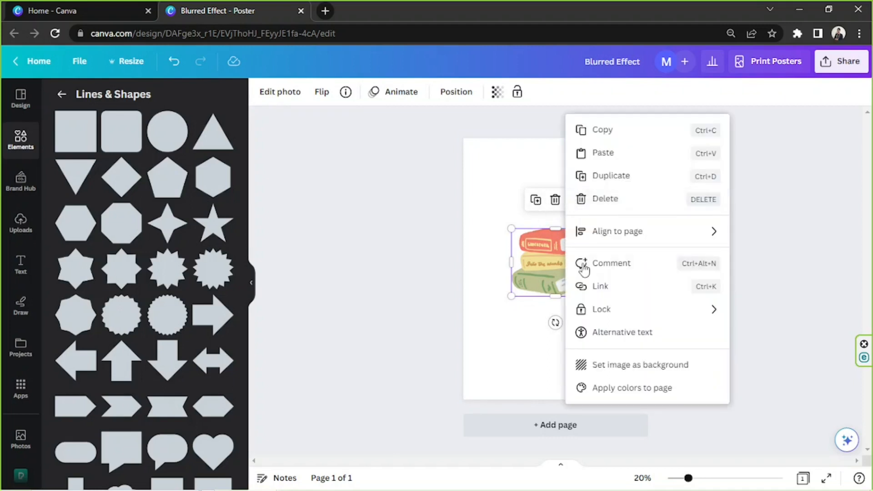
mouse_move(617, 314)
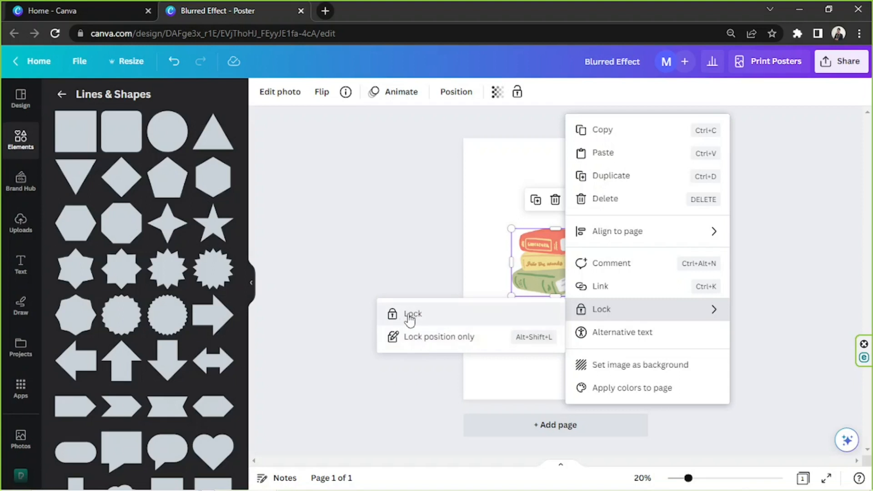
click(432, 315)
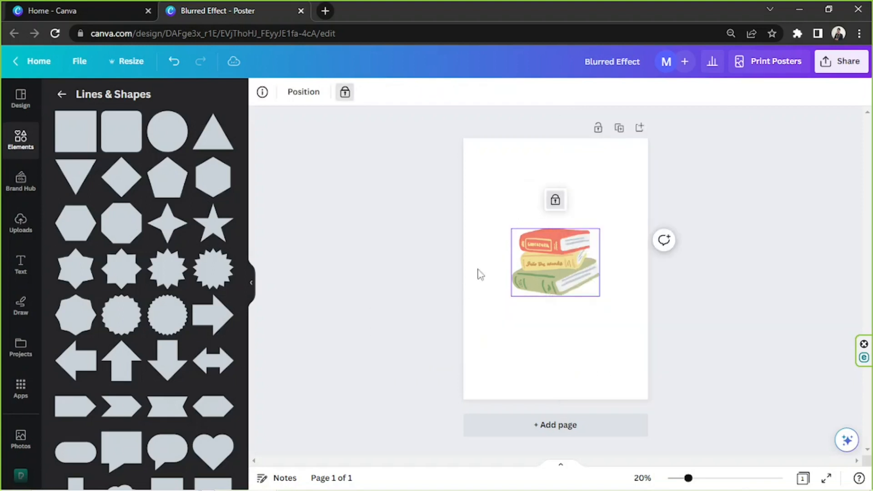
mouse_move(546, 253)
mouse_down()
mouse_move(468, 250)
mouse_move(547, 299)
mouse_move(551, 287)
mouse_move(567, 306)
mouse_up()
drag(562, 250, 592, 325)
drag(537, 204, 566, 290)
mouse_move(541, 259)
mouse_down()
mouse_move(525, 349)
mouse_move(581, 342)
mouse_up()
mouse_move(572, 259)
mouse_down()
mouse_move(573, 323)
mouse_move(555, 191)
mouse_move(594, 203)
mouse_up()
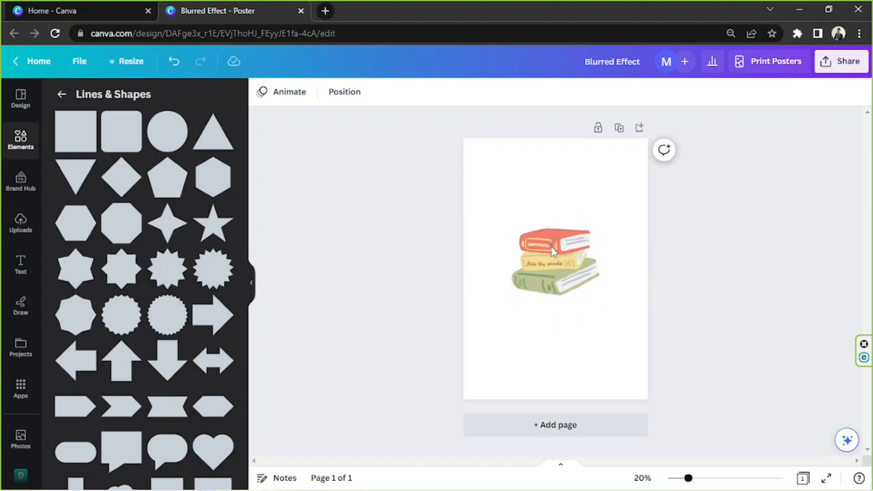
Unlock the books graphic and nudge it slightly lower.
click(584, 245)
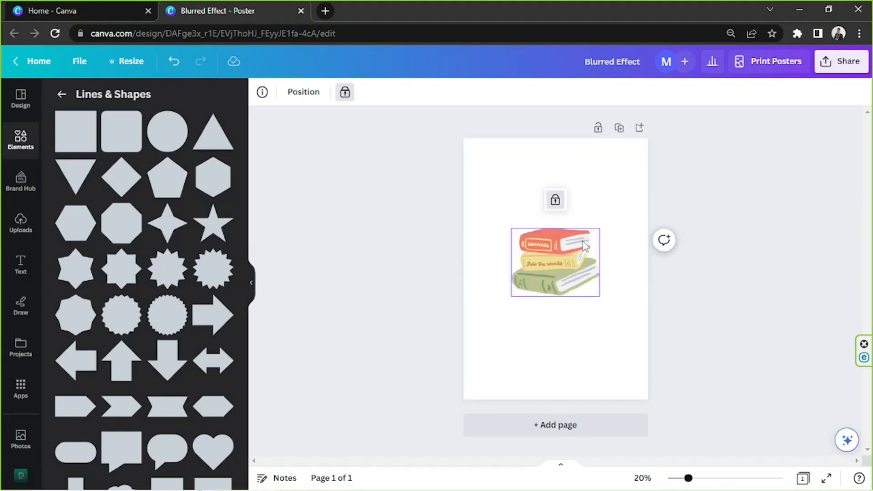
click(555, 201)
mouse_move(560, 270)
mouse_down()
mouse_move(522, 231)
mouse_move(536, 269)
mouse_move(559, 276)
mouse_up()
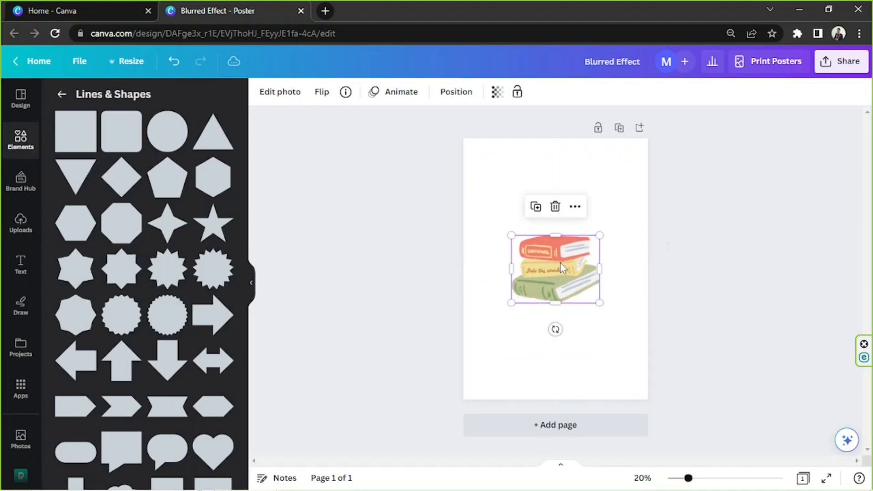
click(559, 185)
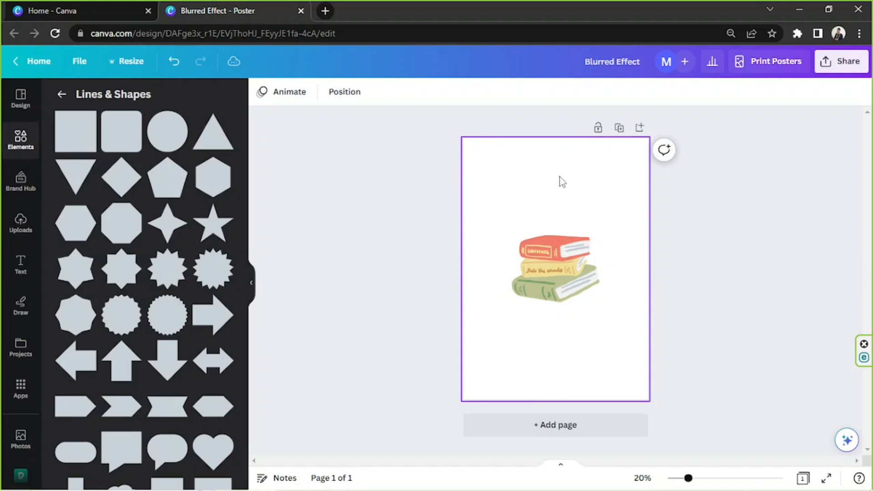
Add a circle over the books graphic, move it upward, and delete it.
click(177, 126)
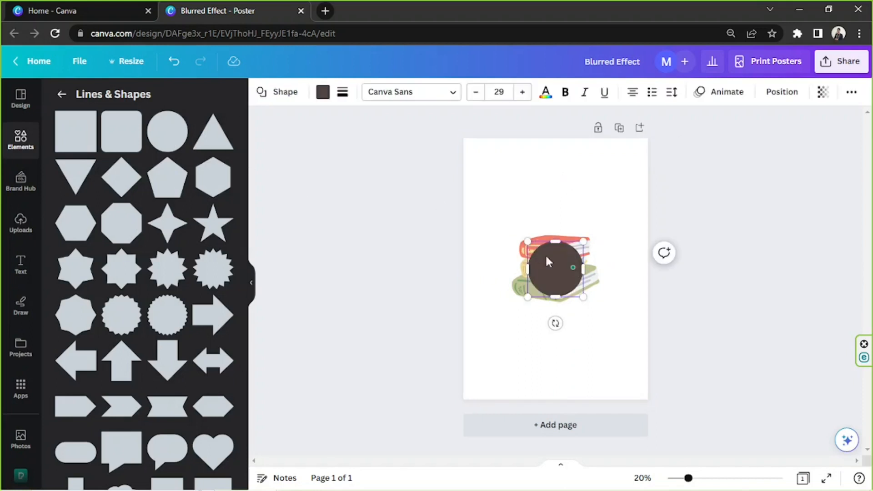
drag(553, 270, 543, 198)
drag(574, 171, 551, 194)
click(512, 211)
click(525, 207)
key(Delete)
Add a text box below the books graphic and enter the word Books.
mouse_move(572, 264)
mouse_down()
mouse_move(570, 256)
mouse_move(570, 264)
mouse_up()
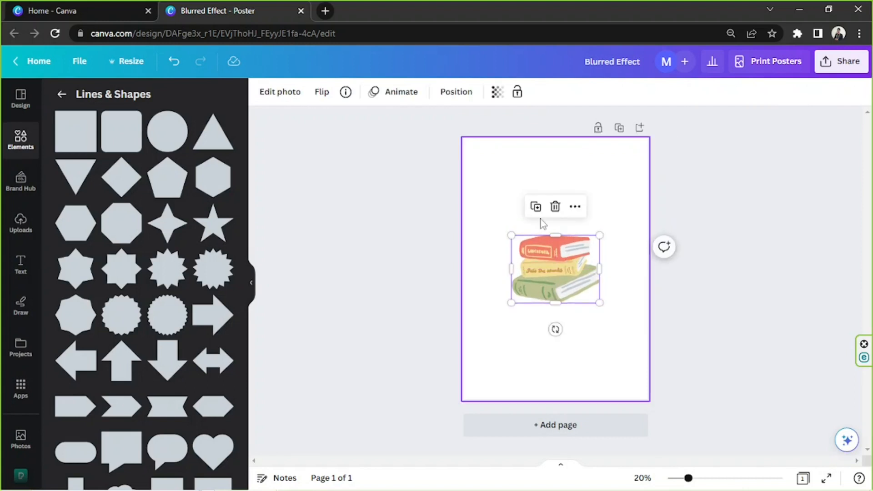
key(t)
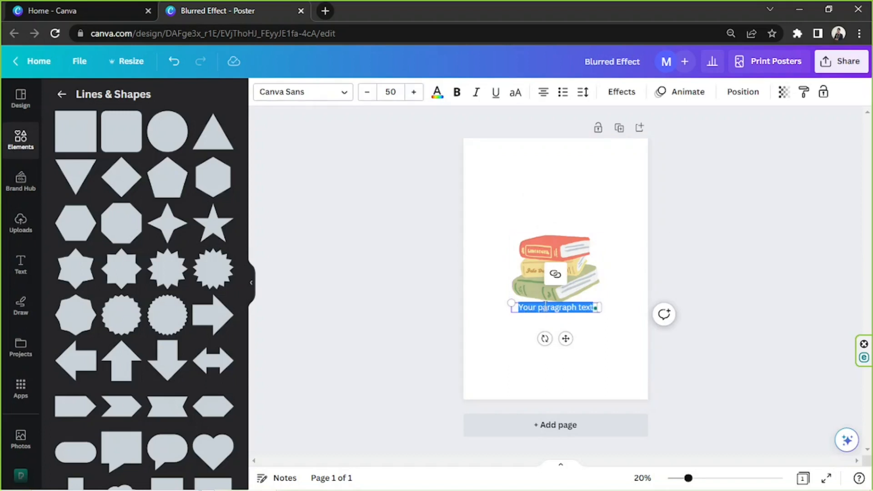
text(Books)
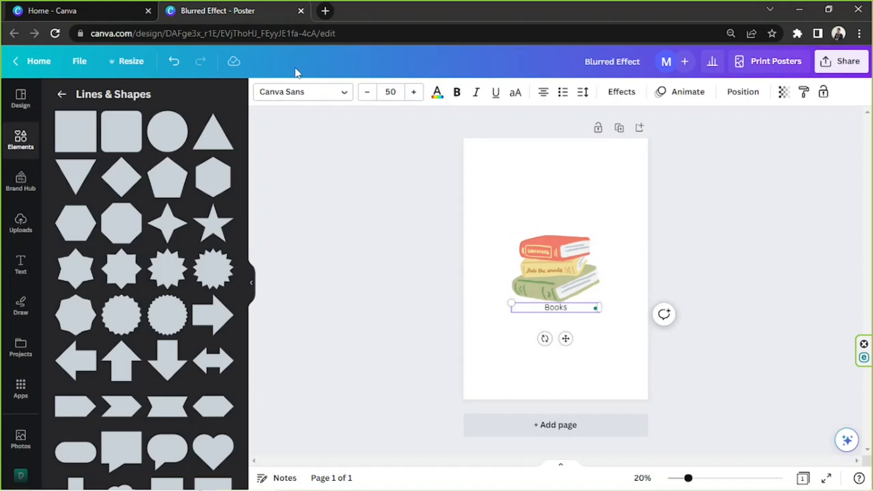
Search calligraphy fonts, try several options, and set the Books text font to Brusher.
click(282, 96)
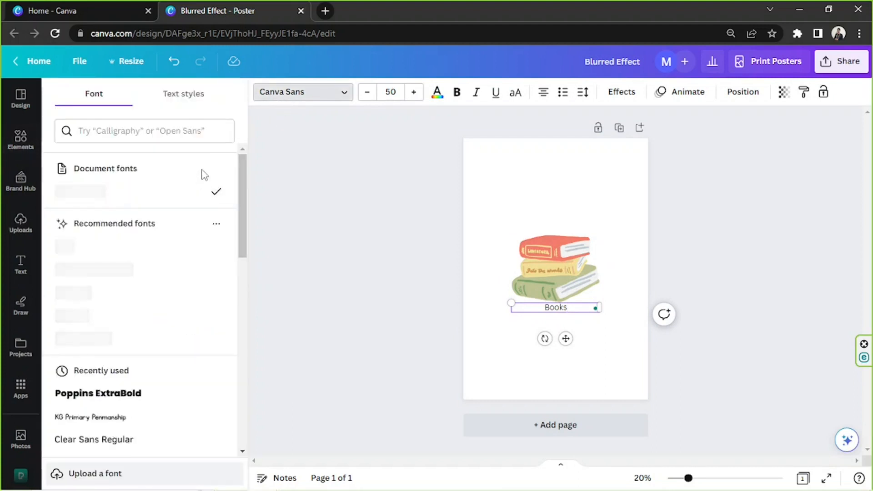
click(174, 135)
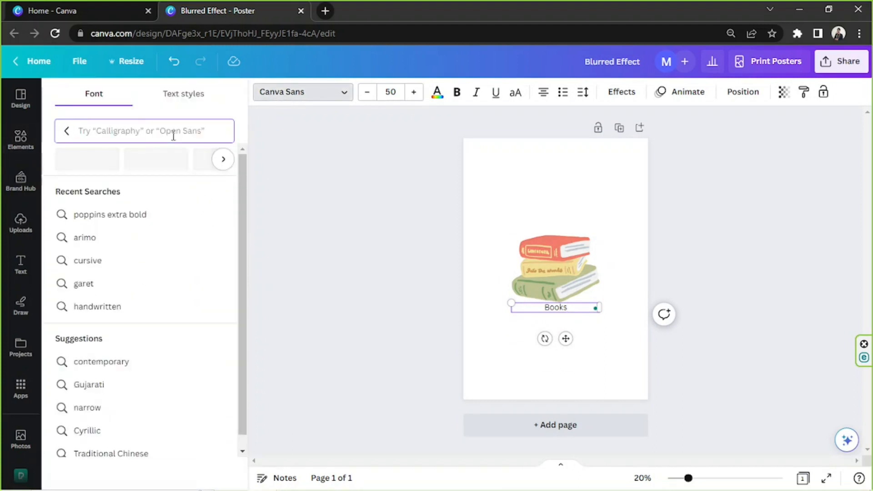
text(calligra)
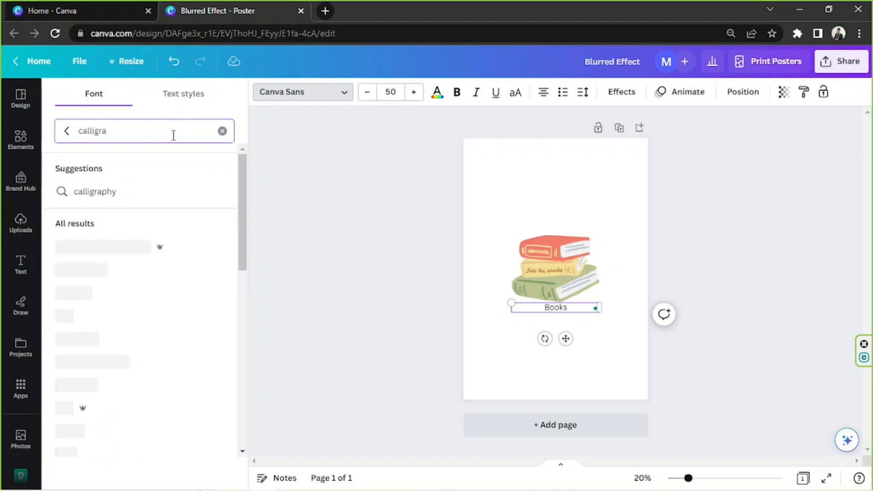
click(139, 190)
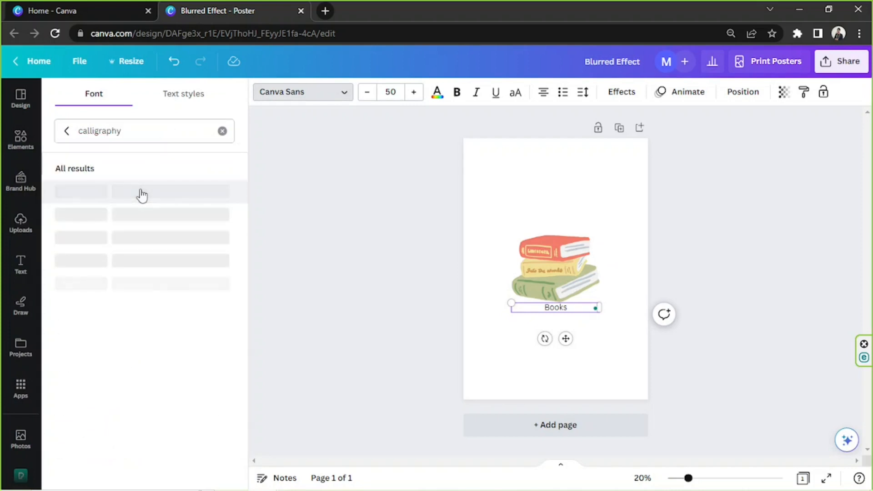
click(152, 287)
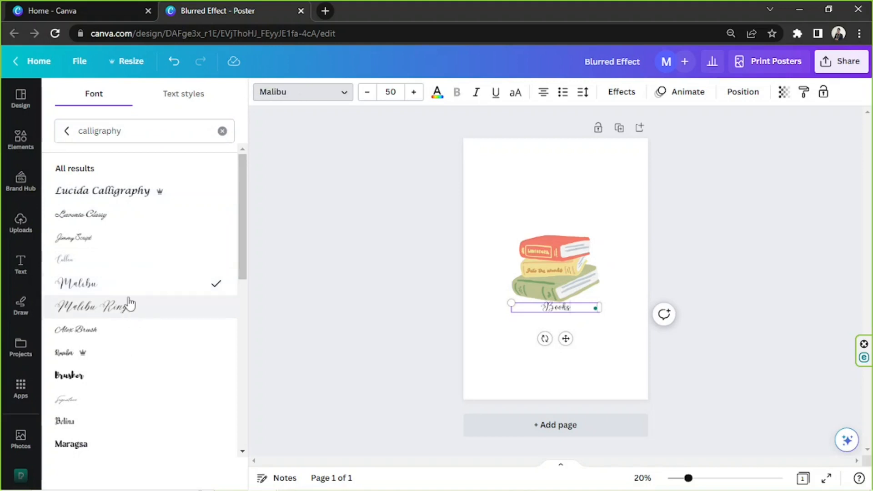
click(112, 375)
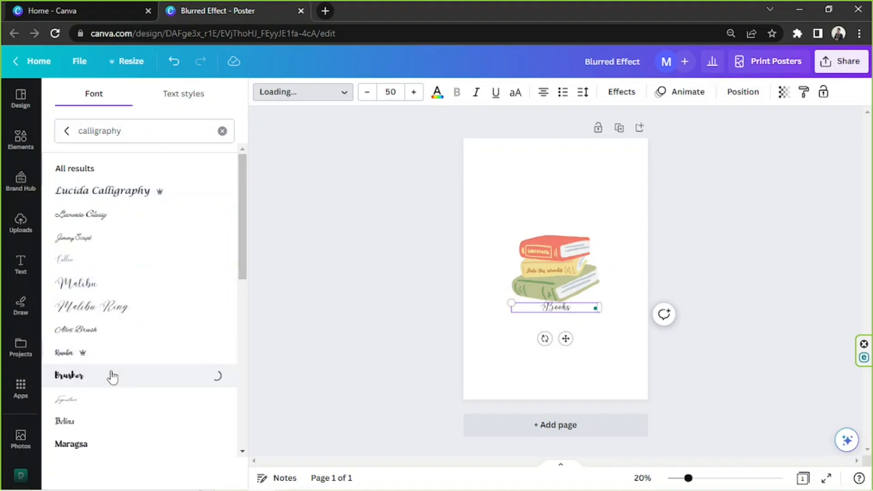
click(128, 352)
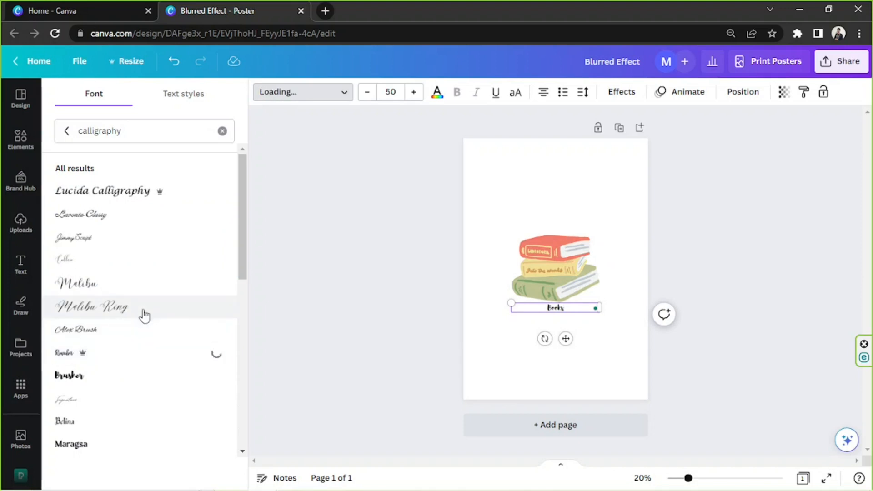
scroll(136, 351, down, 3)
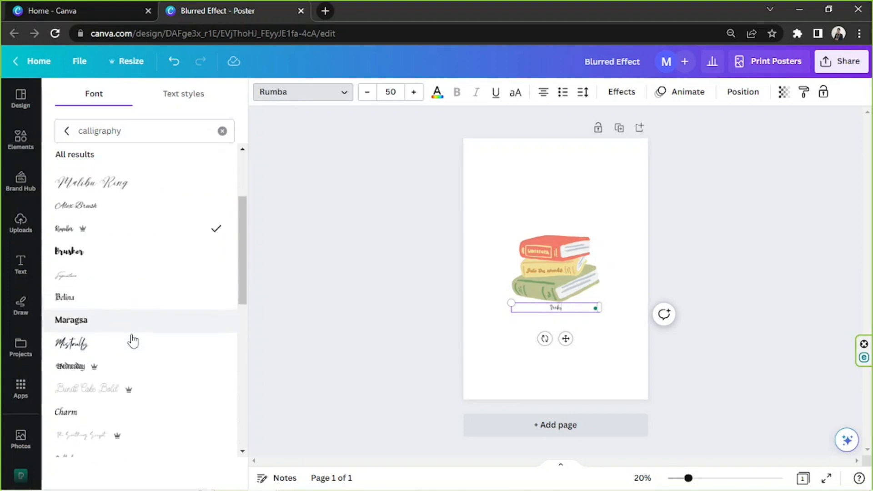
click(128, 253)
scroll(128, 253, down, 7)
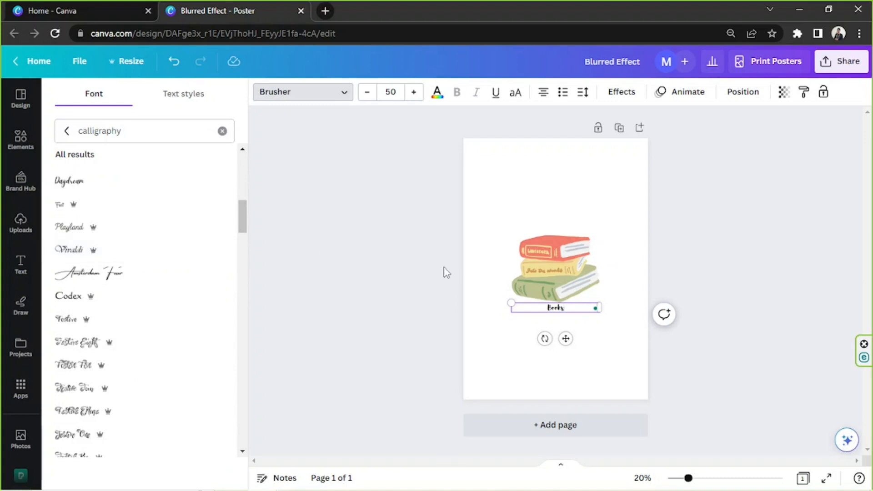
Enlarge the Books text to about size 279 and move it above the books graphic.
drag(479, 285, 295, 232)
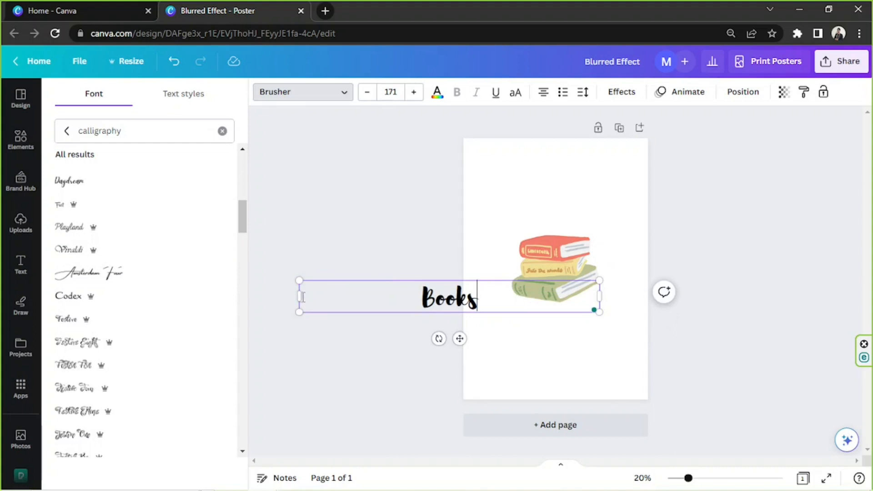
drag(300, 296, 455, 255)
drag(534, 313, 562, 233)
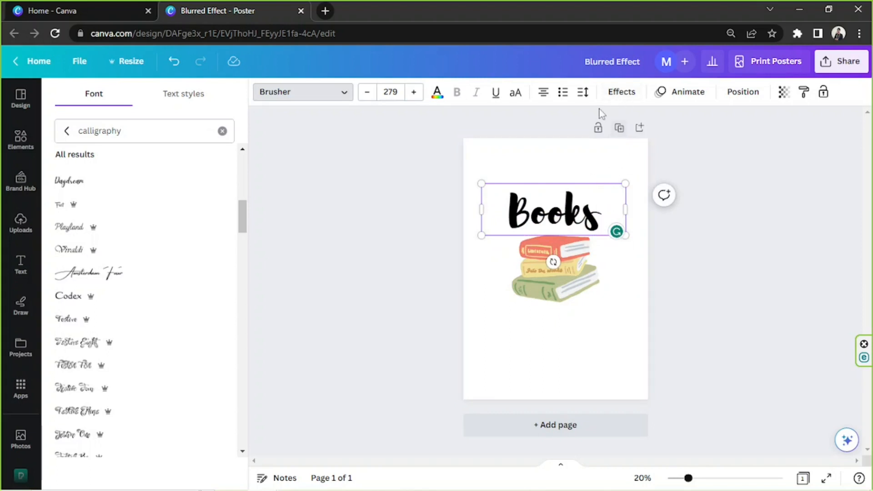
Apply the Curve text effect to the Books text with a curve of 69.
click(621, 92)
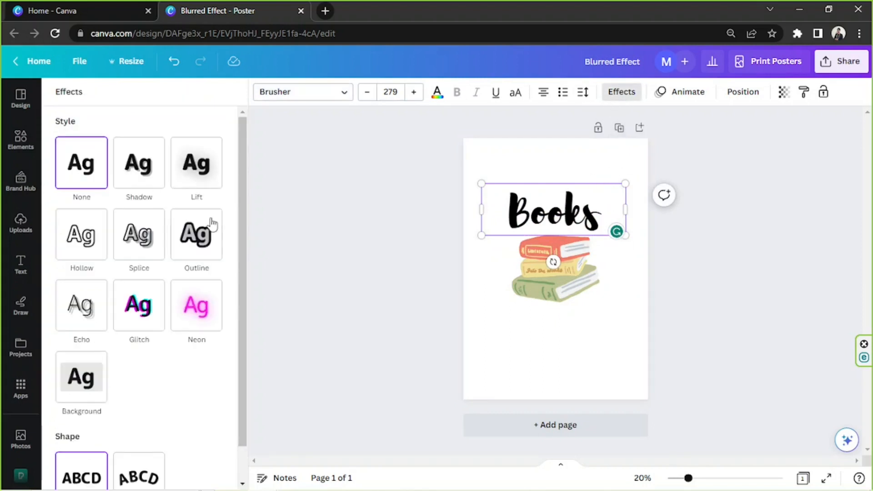
scroll(212, 224, down, 1)
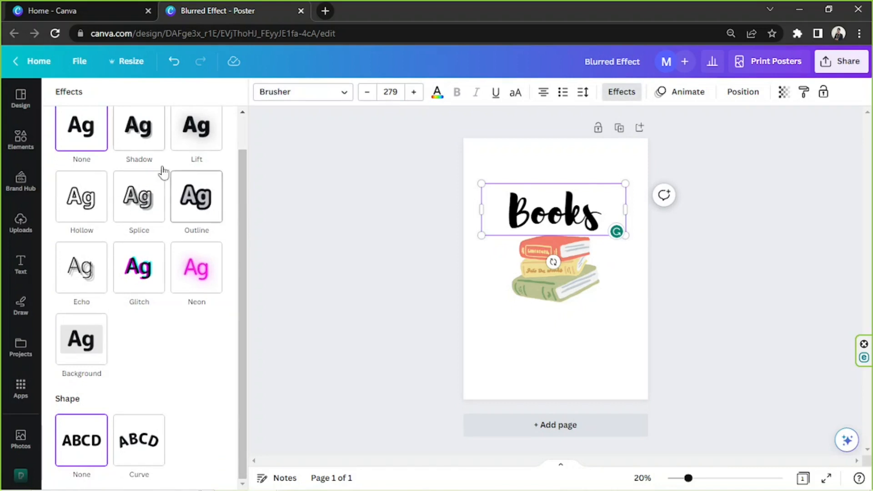
scroll(174, 178, up, 1)
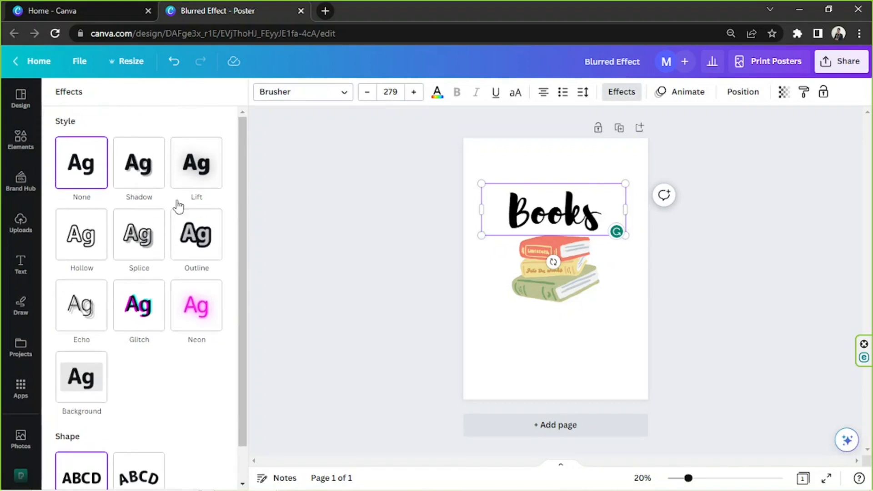
scroll(179, 207, down, 1)
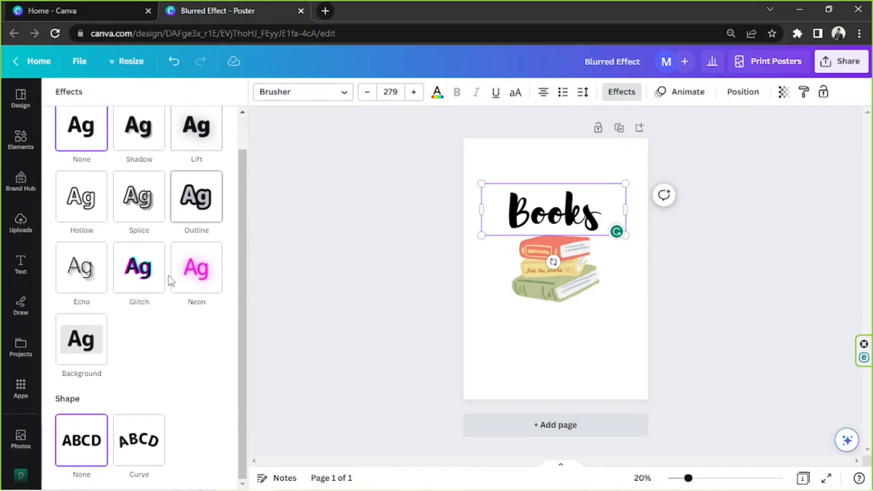
click(138, 443)
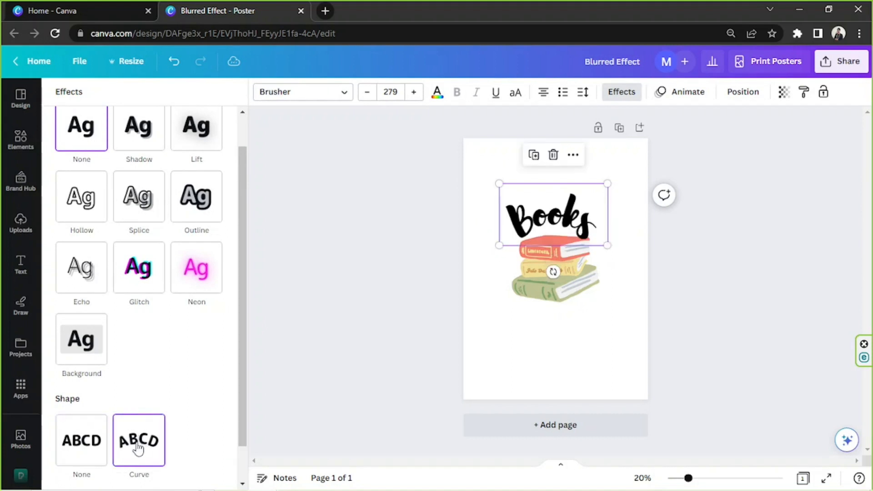
drag(223, 472, 200, 471)
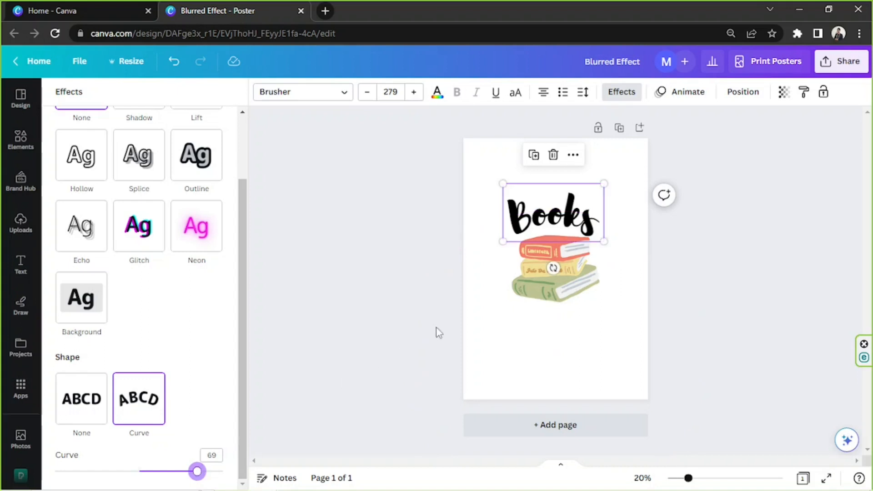
Enlarge the curved Books text to about size 330 and reposition it over the books.
drag(583, 218, 581, 219)
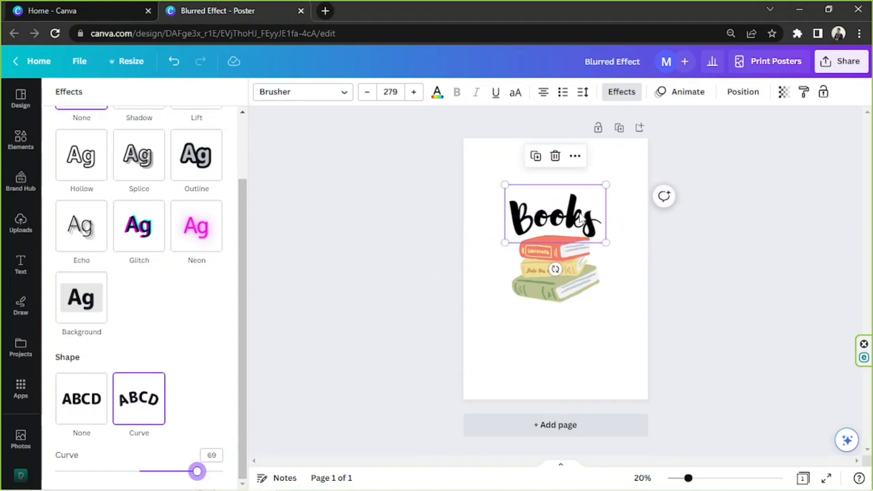
drag(605, 242, 595, 222)
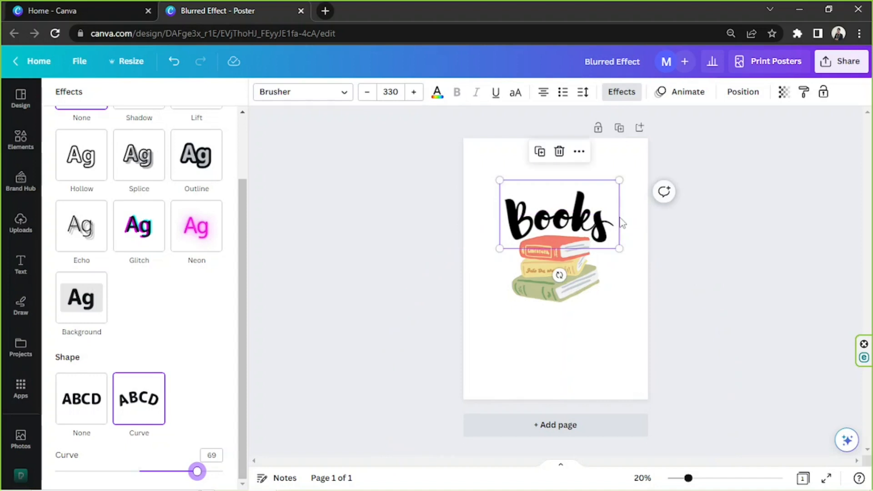
click(619, 224)
click(643, 270)
click(643, 268)
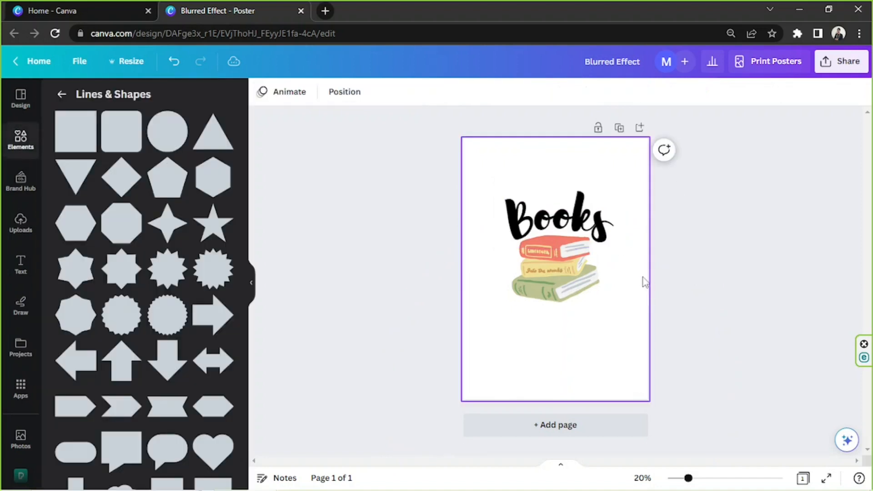
click(565, 227)
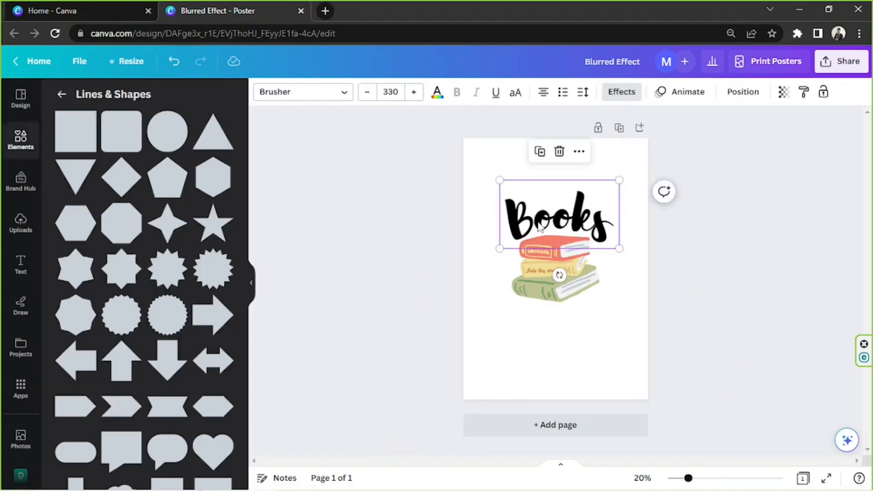
Change the Books text colour, trying photo colours, to the custom pink #D49595.
click(437, 93)
scroll(103, 348, down, 2)
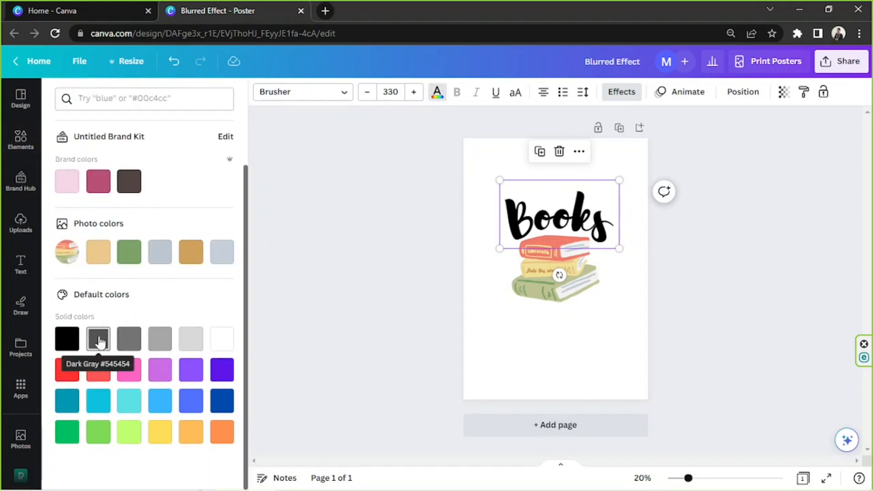
scroll(160, 400, up, 2)
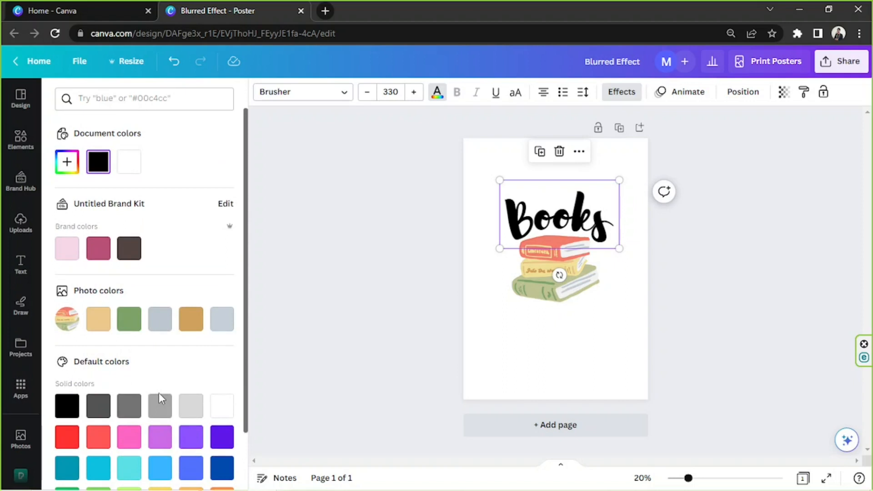
click(184, 322)
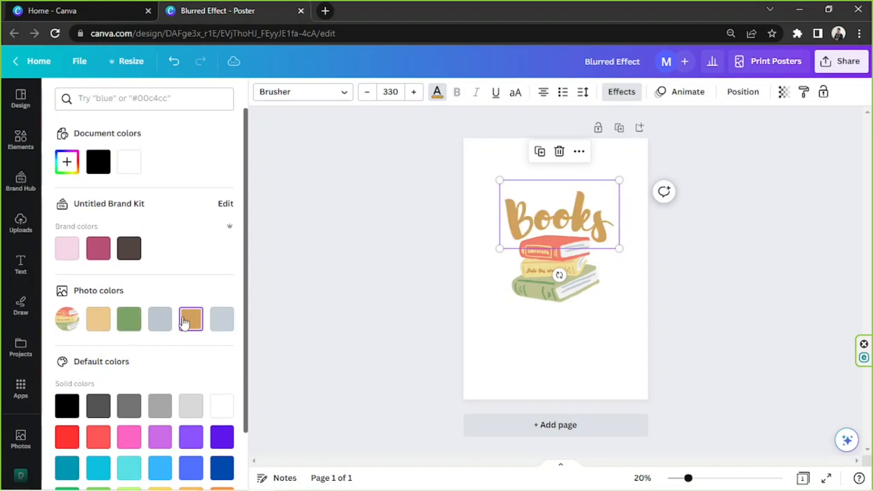
click(125, 320)
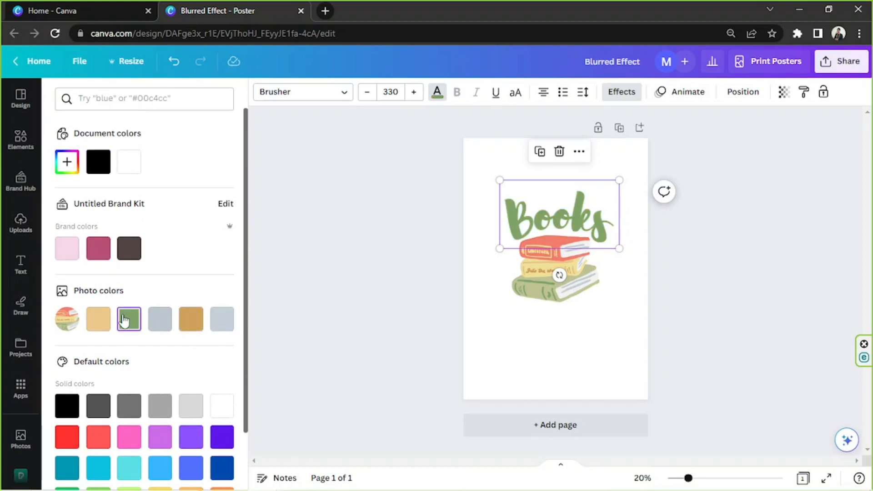
scroll(124, 320, down, 2)
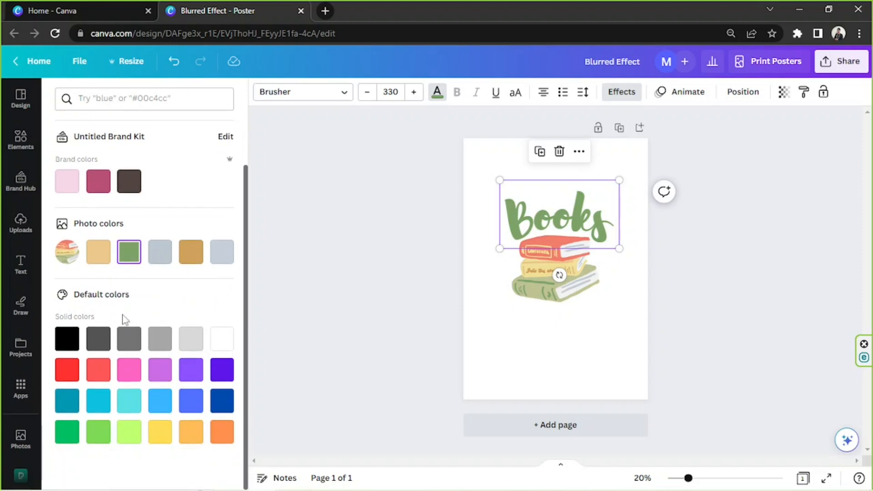
scroll(125, 318, up, 2)
click(66, 164)
click(114, 203)
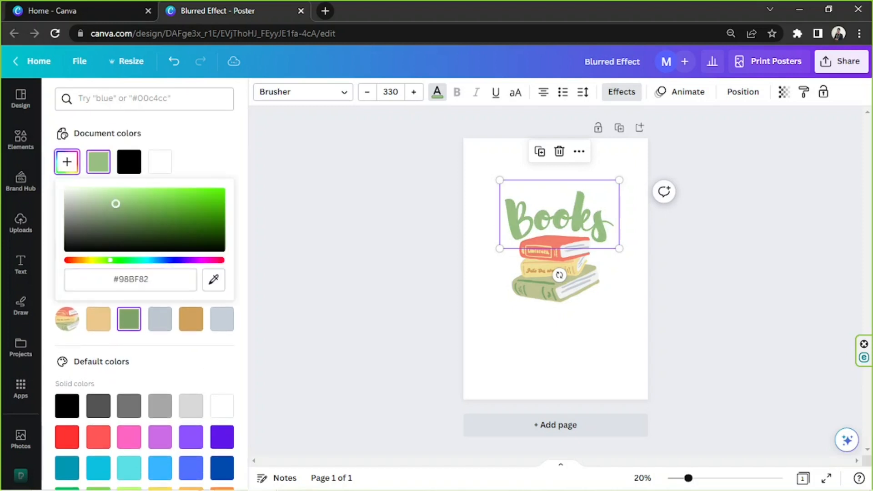
click(114, 205)
mouse_move(110, 260)
mouse_down()
mouse_move(91, 263)
mouse_move(261, 261)
mouse_up()
drag(115, 220, 112, 198)
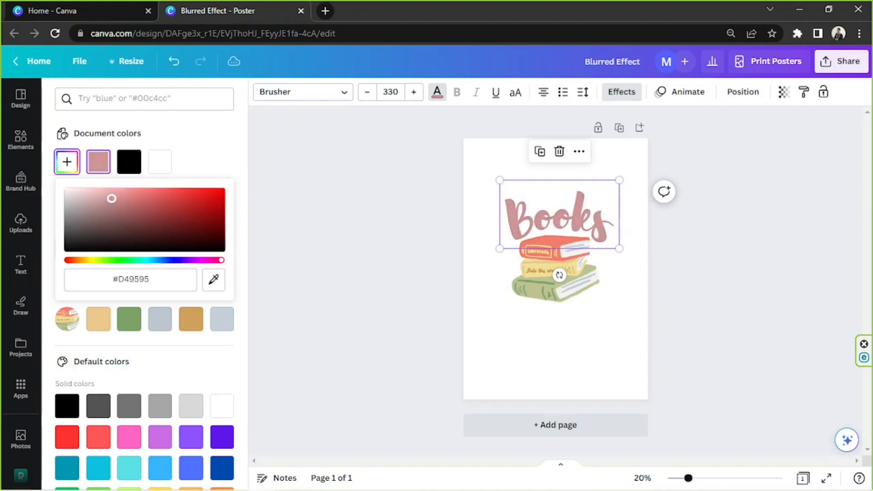
drag(122, 263, 73, 263)
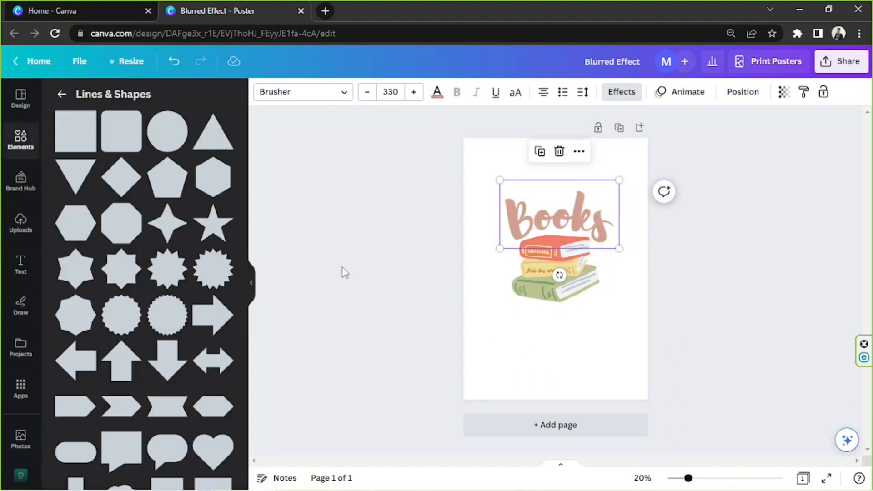
Search the elements for "scribble", add a sparkle graphic from the graphics results and place it on the books' right side.
click(706, 272)
click(17, 141)
click(96, 101)
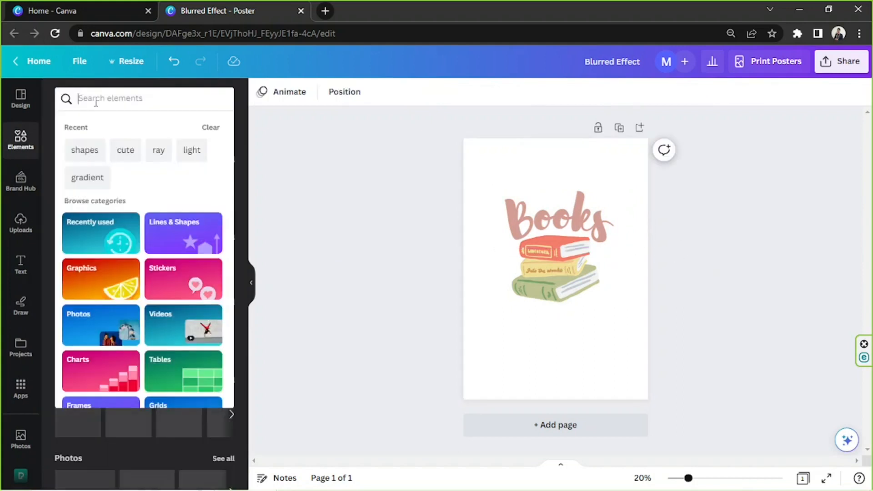
text(scrib)
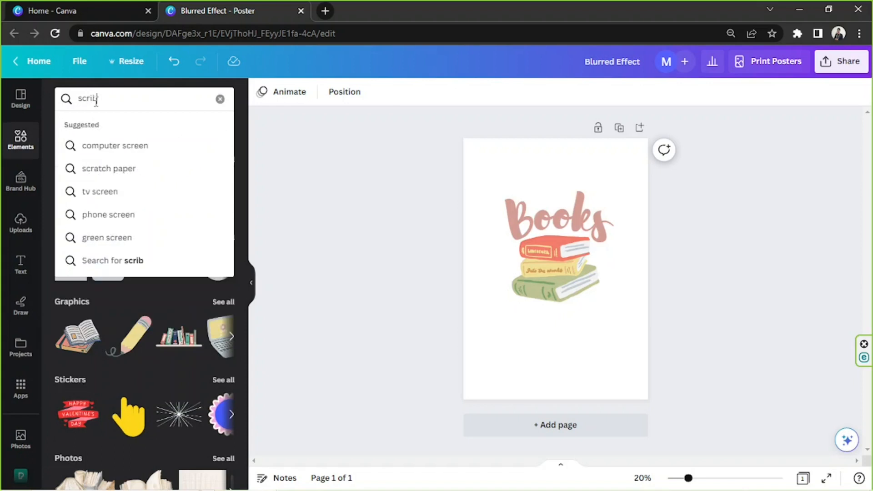
text(ble)
key(Return)
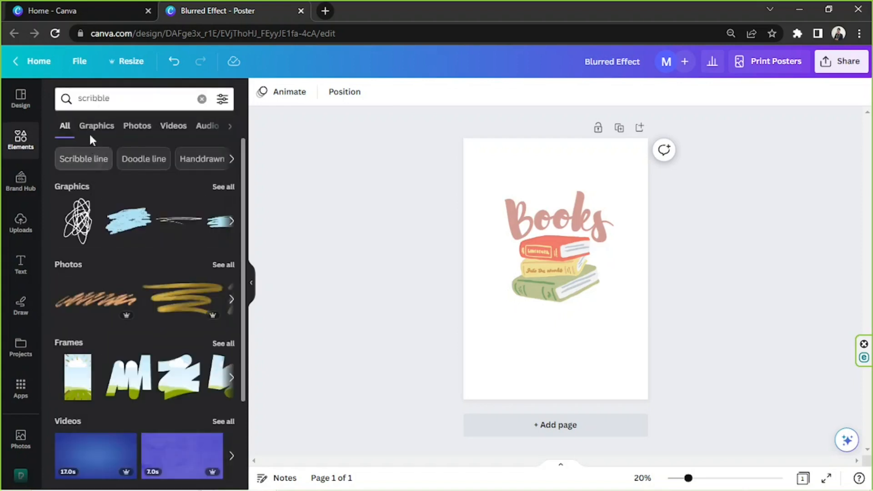
click(91, 133)
scroll(144, 230, down, 3)
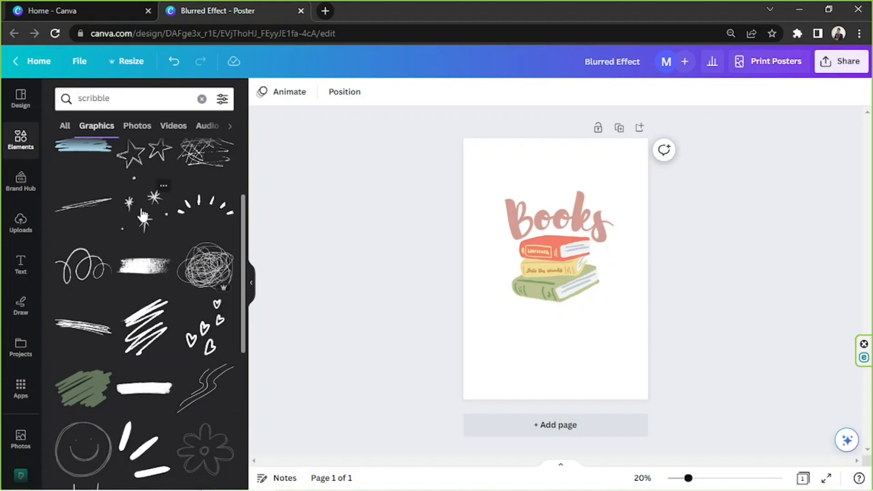
click(141, 211)
drag(592, 313, 584, 267)
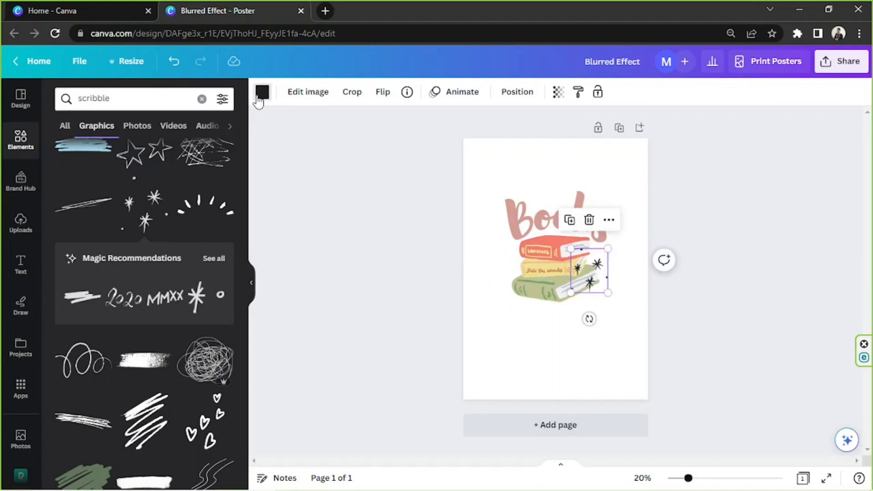
Recolour the sparkle graphic, trying several photo and document colours, and settle on the dark brown brand colour.
click(262, 92)
click(222, 320)
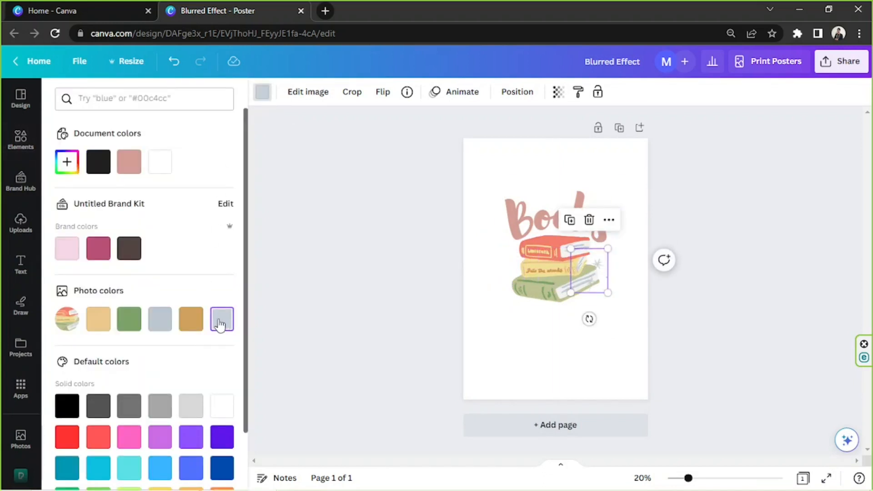
click(130, 249)
scroll(138, 271, down, 2)
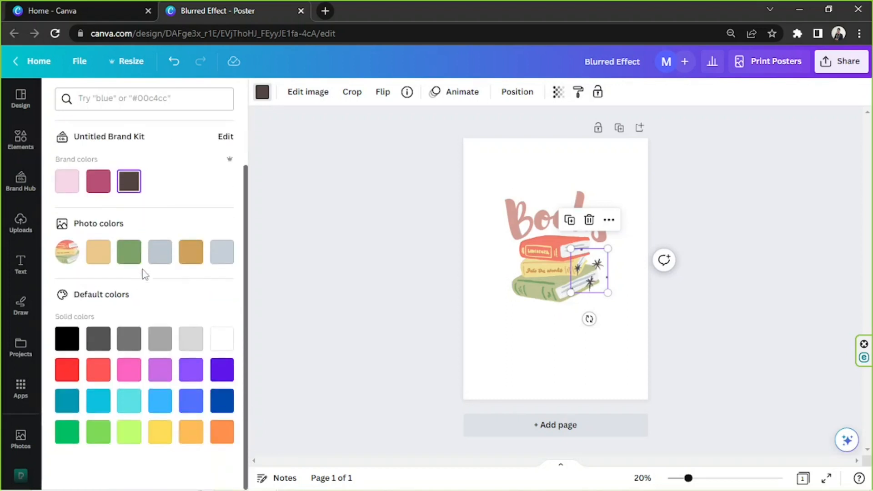
click(128, 255)
click(191, 252)
click(219, 253)
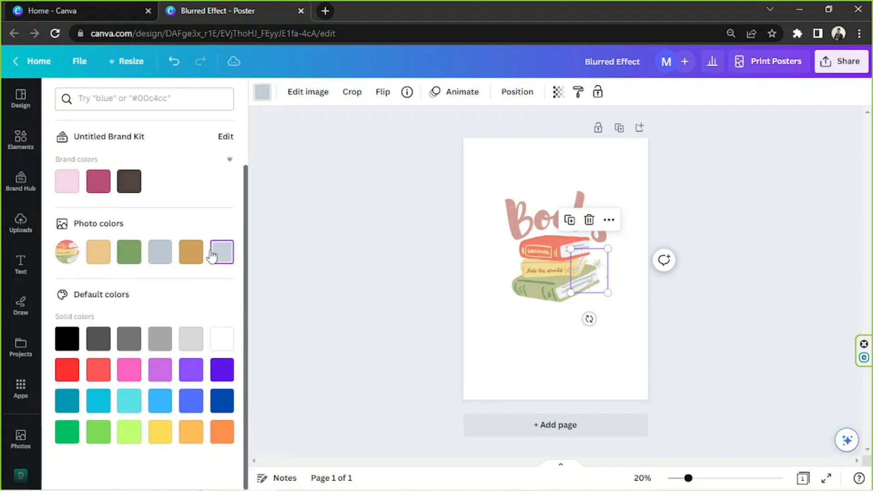
scroll(132, 168, up, 2)
click(129, 165)
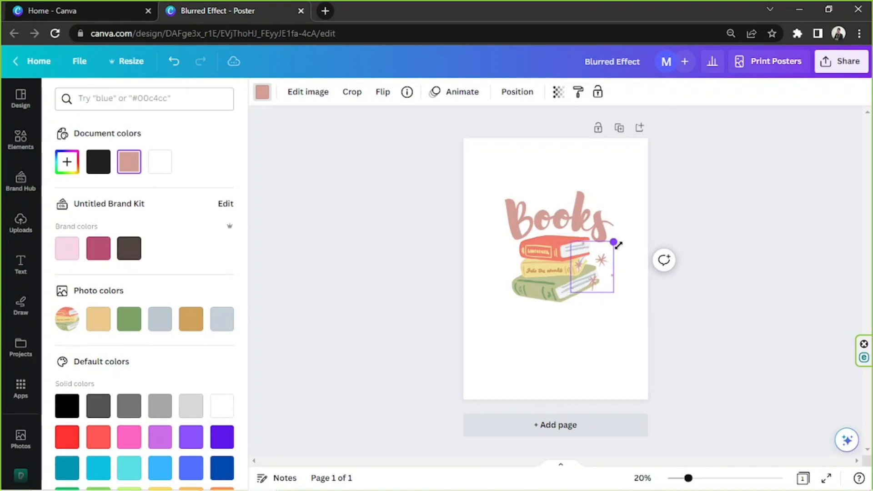
click(139, 249)
click(299, 243)
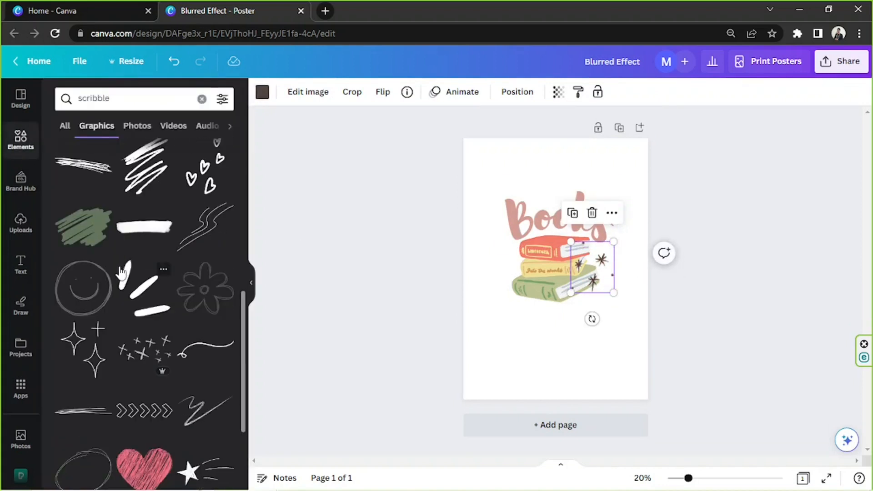
Nudge the sparkle graphic slightly to the left on the books.
scroll(111, 267, down, 3)
scroll(110, 264, down, 4)
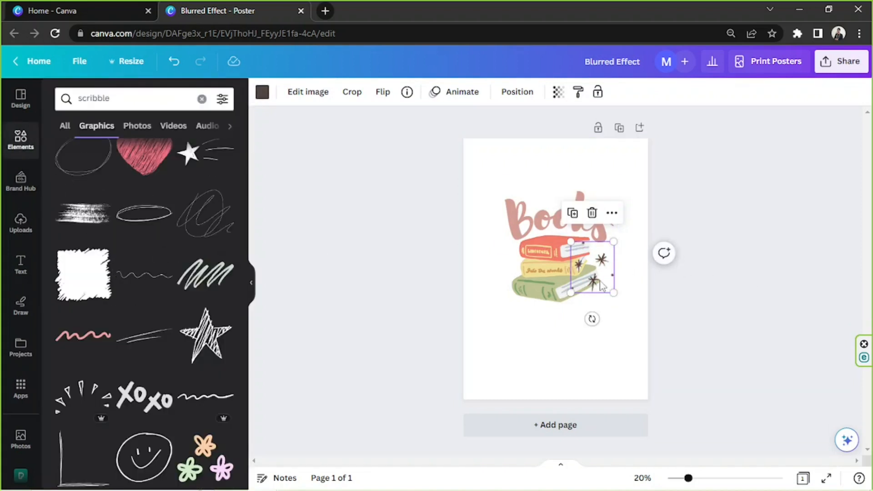
drag(599, 277, 593, 279)
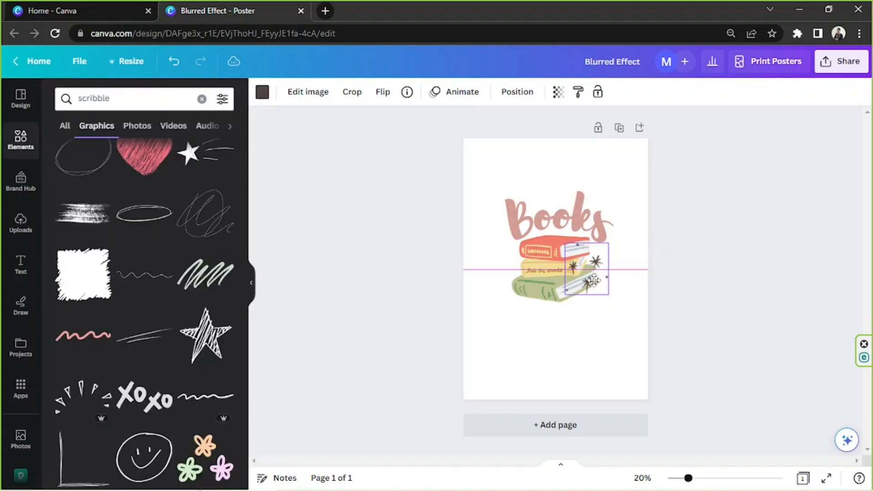
click(766, 266)
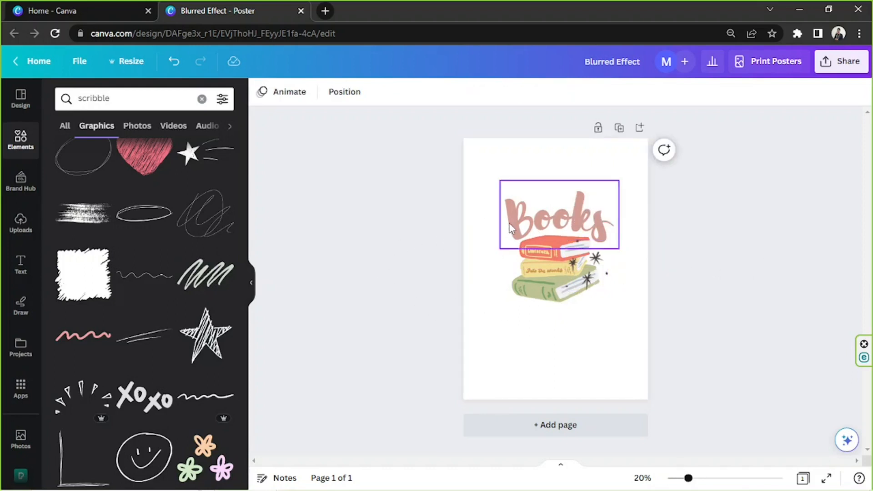
drag(421, 188, 734, 337)
click(459, 230)
drag(440, 179, 595, 313)
drag(566, 245, 549, 268)
key(ctrl+z)
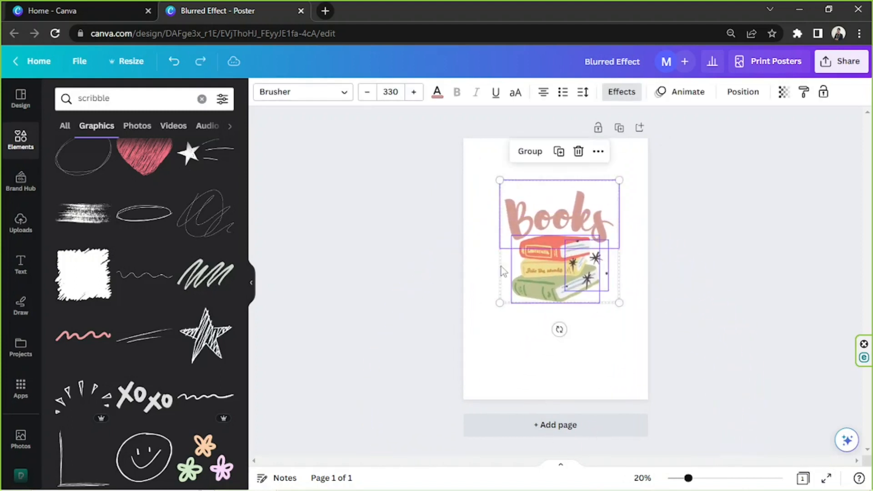
Select the Books text, books graphic and sparkles together, group them and move the group lower on the page.
drag(476, 188, 622, 323)
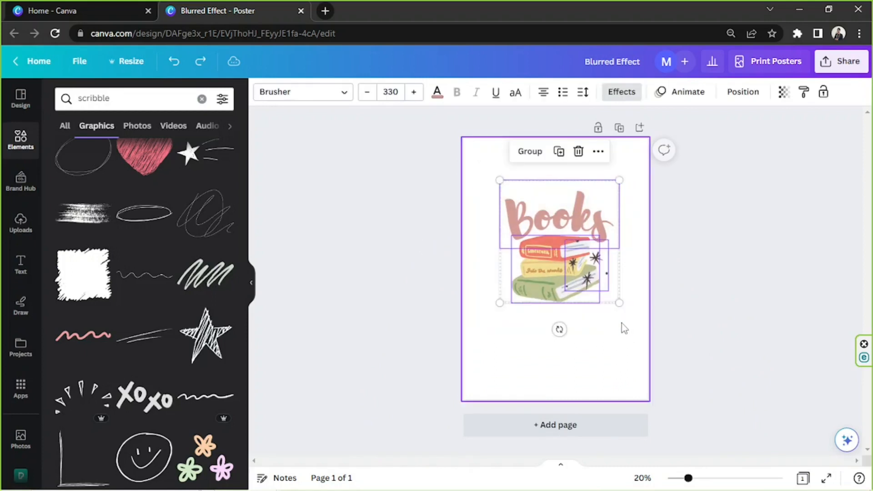
click(697, 311)
drag(464, 168, 632, 324)
click(677, 322)
drag(478, 159, 492, 174)
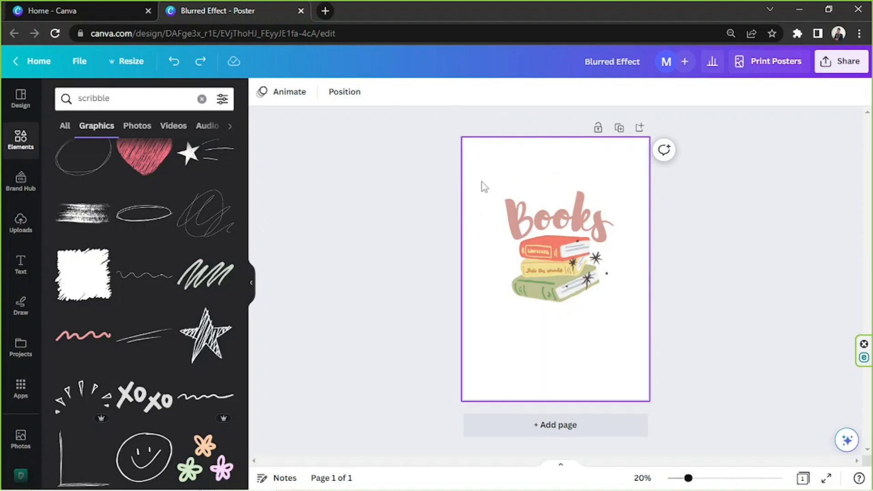
drag(482, 161, 622, 326)
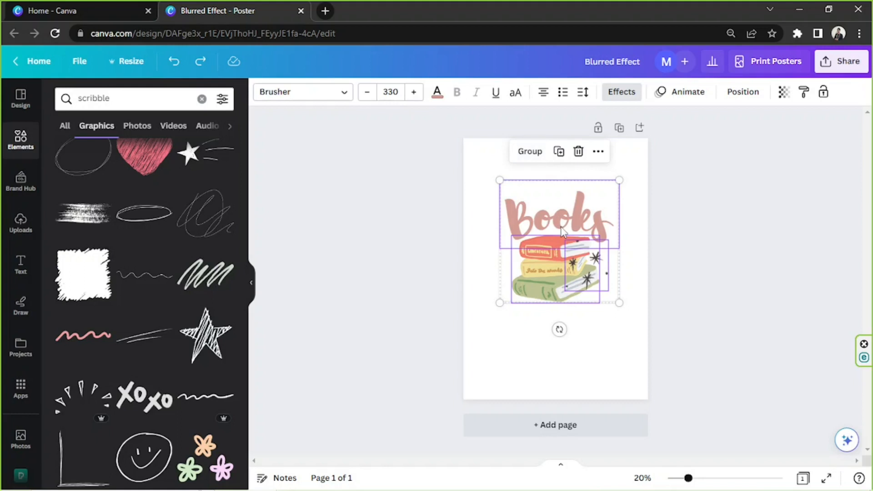
key(ctrl+g)
drag(551, 252, 555, 282)
click(695, 197)
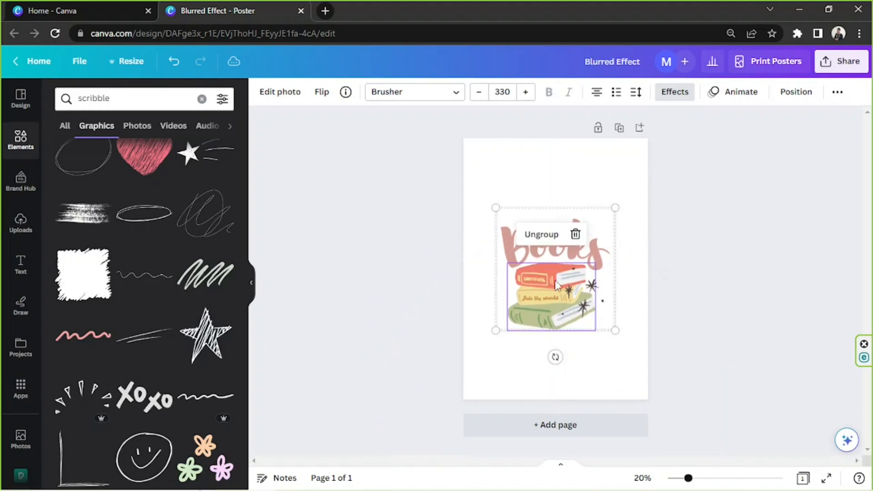
Nudge the sparkle graphic upward inside the group, then ungroup the Books text, books and sparkles.
click(466, 196)
mouse_move(465, 198)
mouse_down()
mouse_move(605, 310)
mouse_move(613, 300)
mouse_up()
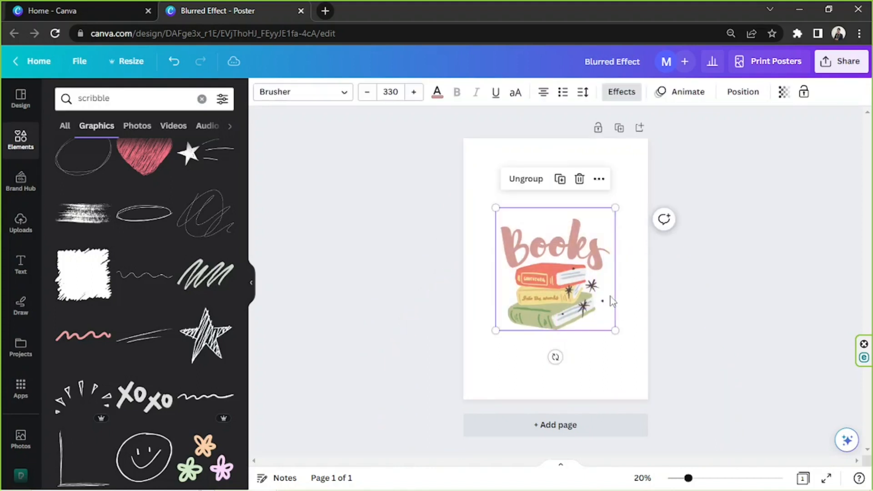
click(591, 293)
click(528, 263)
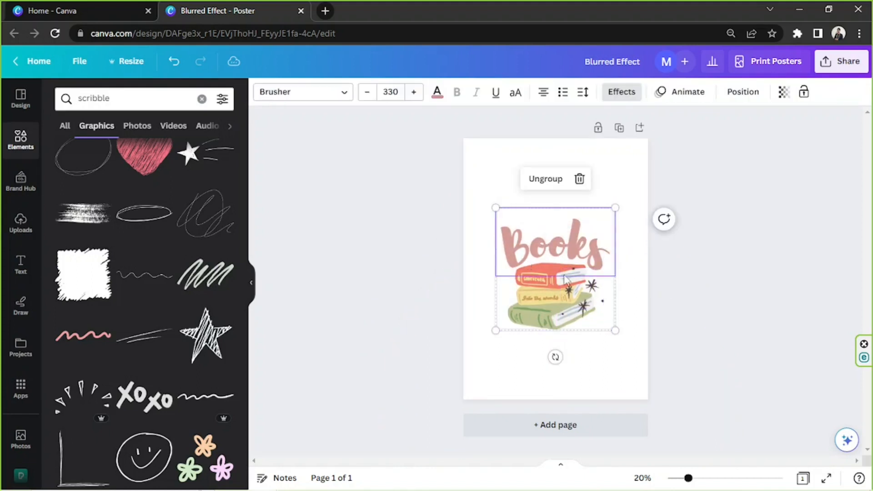
click(592, 299)
mouse_move(592, 300)
mouse_down()
mouse_move(592, 274)
mouse_move(583, 311)
mouse_move(589, 244)
mouse_move(589, 285)
mouse_up()
click(682, 223)
click(643, 214)
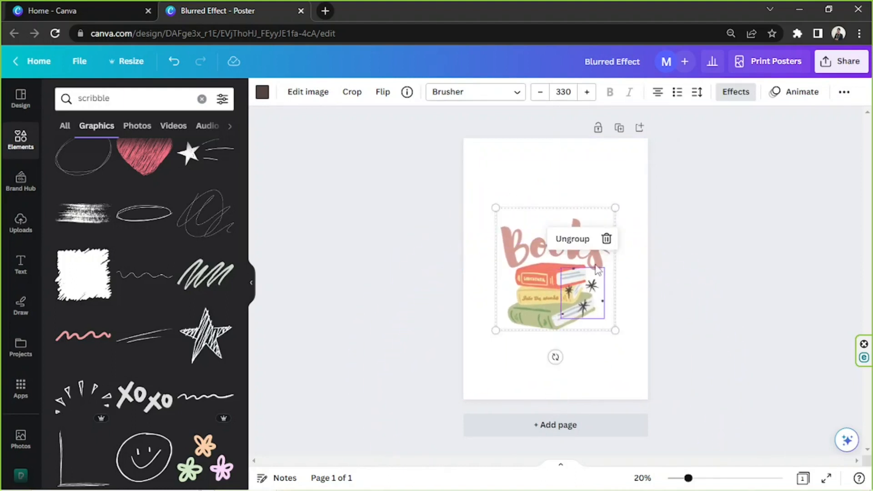
click(641, 168)
click(506, 239)
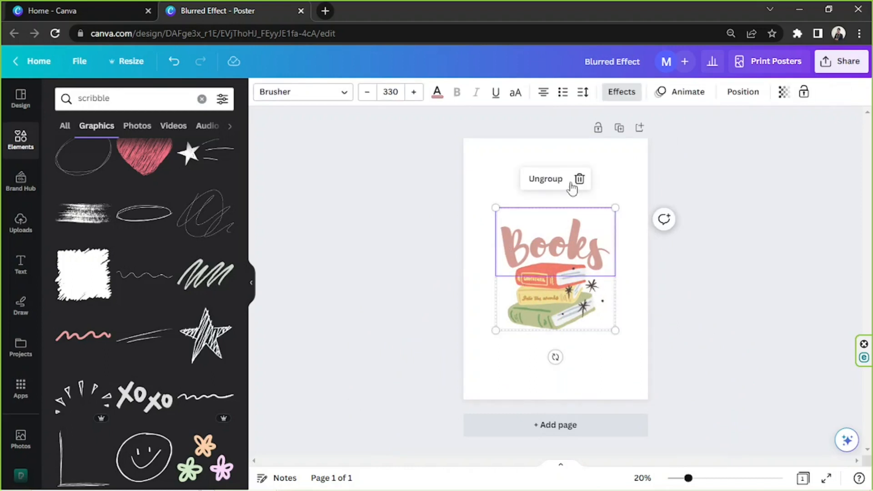
click(545, 178)
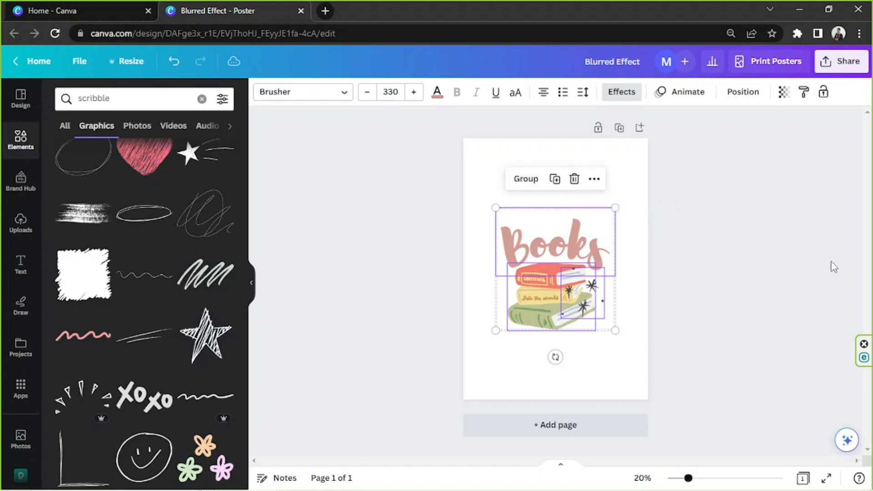
click(787, 271)
drag(571, 292, 596, 275)
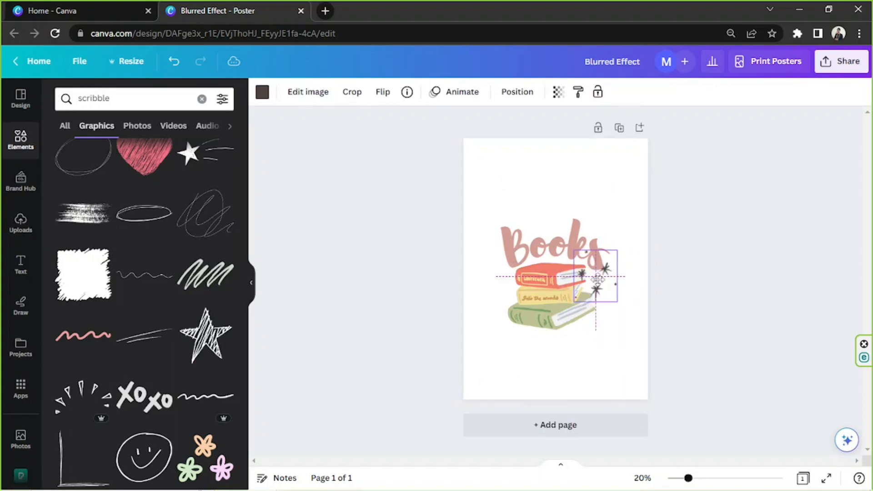
key(ctrl+z)
Select all the elements and move them slightly up on the page.
click(719, 228)
drag(427, 200, 689, 387)
drag(575, 300, 575, 285)
click(777, 232)
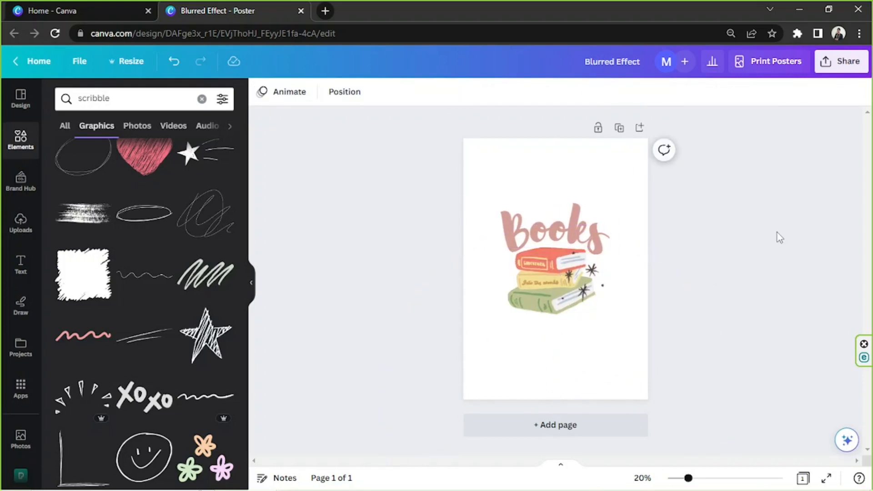